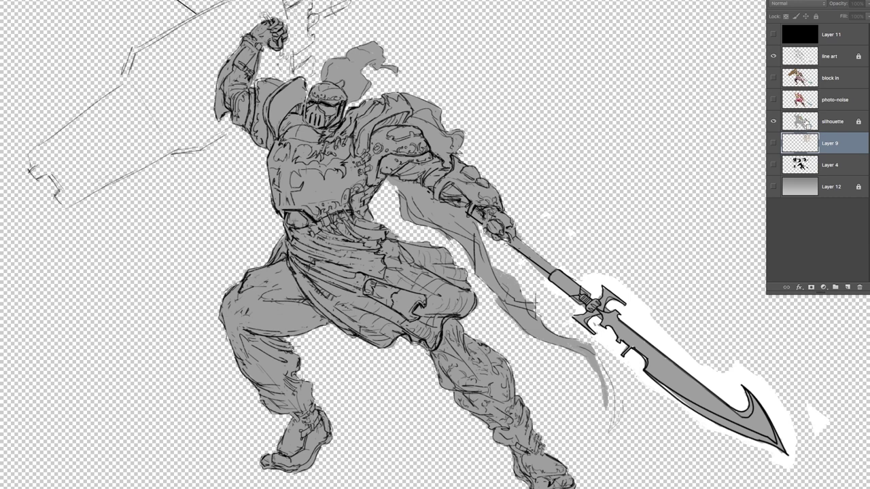
- Load the silhouette's outline as a selection and add a new layer directly above the silhouette layer
{"action": "left_click", "coordinate": [808, 121], "text": "ctrl"}
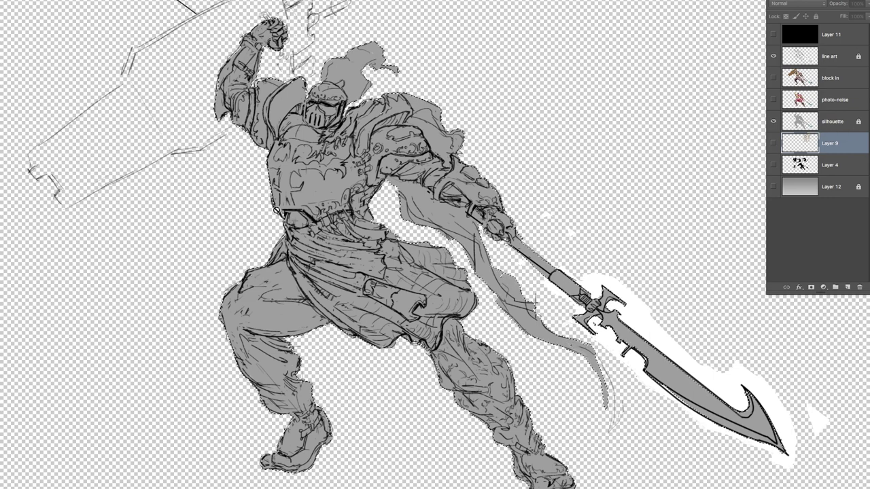
{"action": "left_click", "coordinate": [847, 287]}
{"action": "left_click_drag", "start_coordinate": [824, 145], "coordinate": [822, 116]}
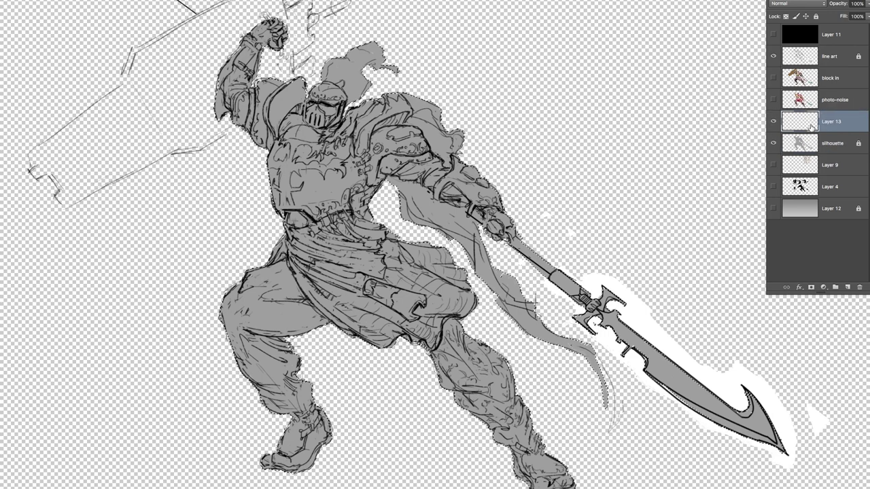
- Paint dark purple test strokes across the warrior's torso inside the selection, clear them and delete the test layer
{"action": "left_click_drag", "start_coordinate": [287, 204], "coordinate": [462, 151]}
{"action": "left_click_drag", "start_coordinate": [270, 179], "coordinate": [398, 151]}
{"action": "left_click_drag", "start_coordinate": [270, 151], "coordinate": [435, 102]}
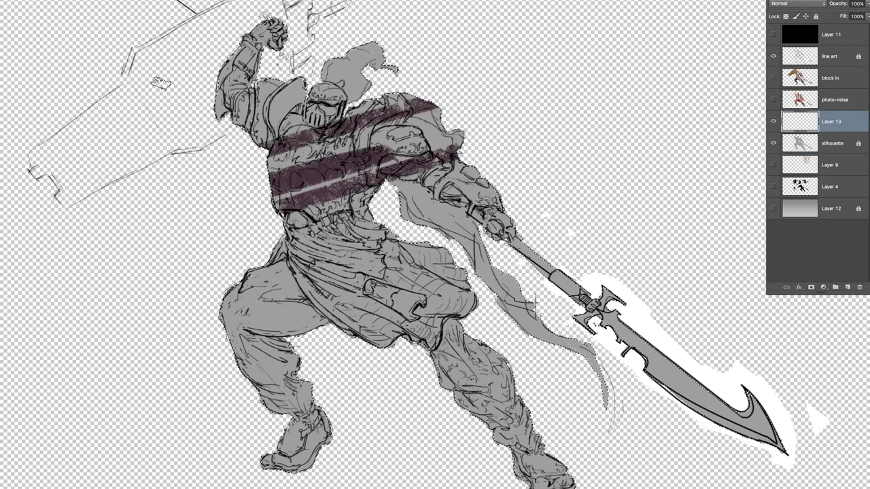
{"action": "left_click_drag", "start_coordinate": [217, 73], "coordinate": [398, 68]}
{"action": "left_click_drag", "start_coordinate": [267, 117], "coordinate": [420, 99]}
{"action": "key", "text": "Delete"}
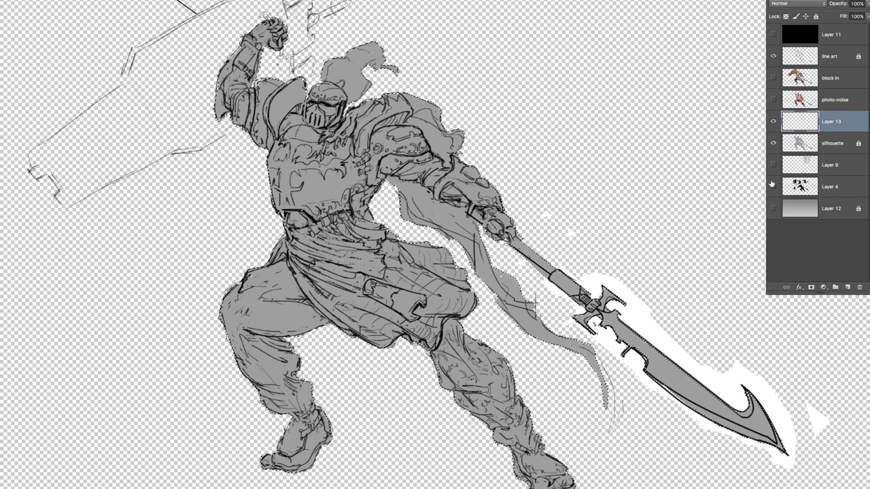
{"action": "left_click", "coordinate": [859, 286]}
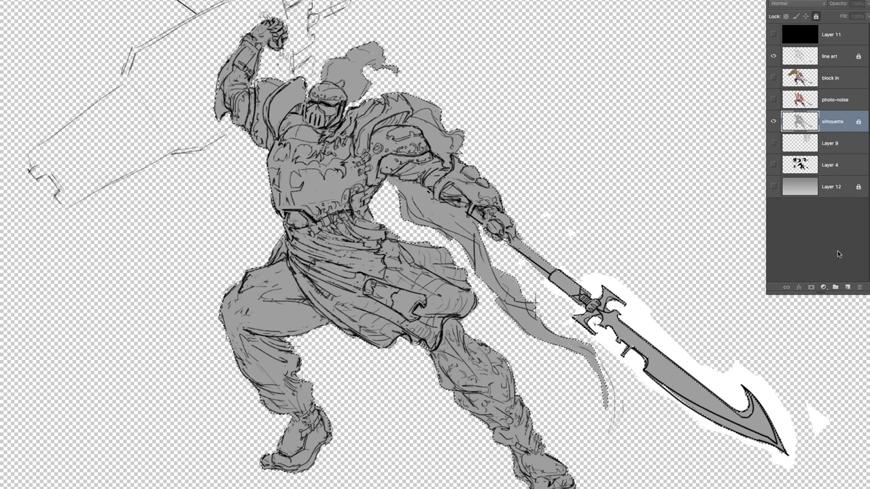
- Show the Layer 12 gradient background and the photo-noise layer, and hide the line art layer
{"action": "left_click", "coordinate": [774, 186]}
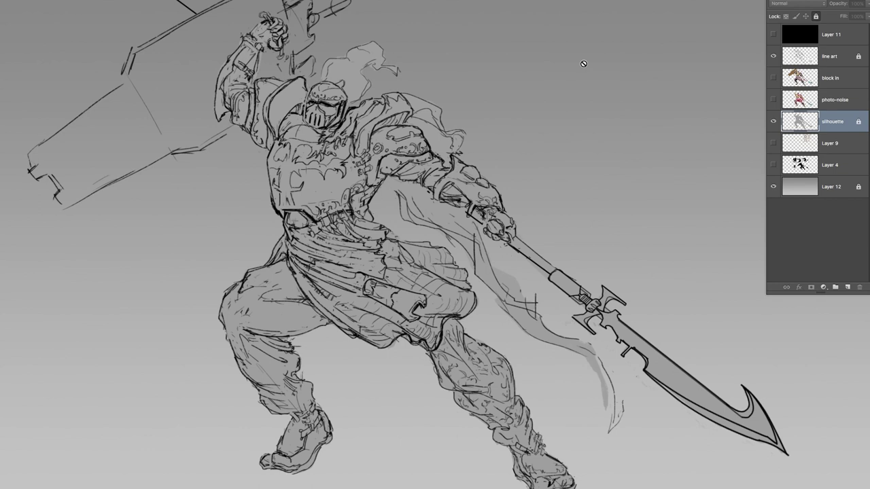
{"action": "left_click", "coordinate": [773, 100]}
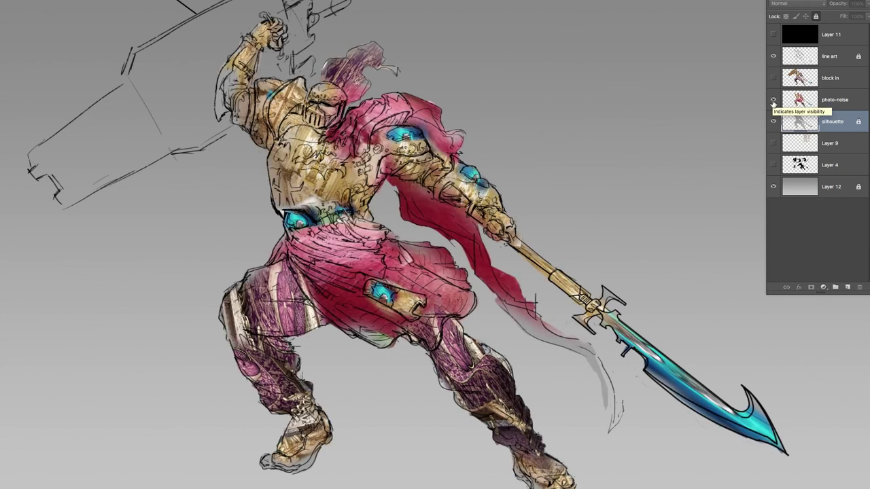
{"action": "left_click", "coordinate": [774, 57]}
- Examine the photo textures on the torso and outstretched arm up close, with and without the line art
{"action": "left_click_drag", "start_coordinate": [272, 176], "coordinate": [342, 280]}
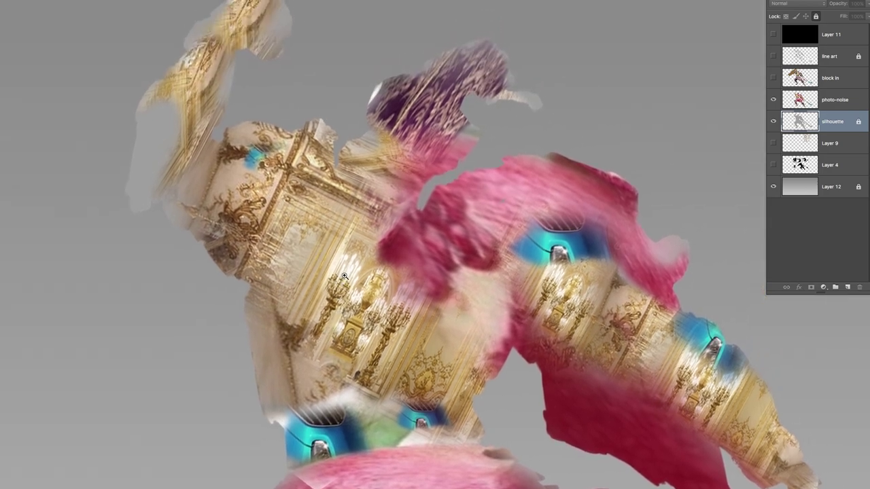
{"action": "left_click_drag", "start_coordinate": [422, 275], "coordinate": [356, 184]}
{"action": "left_click_drag", "start_coordinate": [397, 256], "coordinate": [377, 169]}
{"action": "left_click_drag", "start_coordinate": [392, 238], "coordinate": [418, 165]}
{"action": "left_click_drag", "start_coordinate": [361, 260], "coordinate": [379, 251]}
{"action": "left_click_drag", "start_coordinate": [400, 221], "coordinate": [372, 371]}
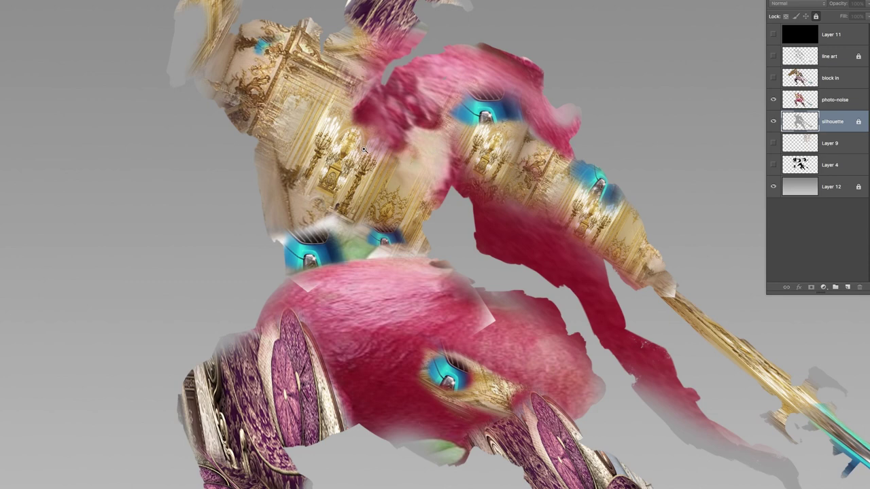
{"action": "scroll", "coordinate": [349, 151], "scroll_direction": "up", "scroll_amount": 3}
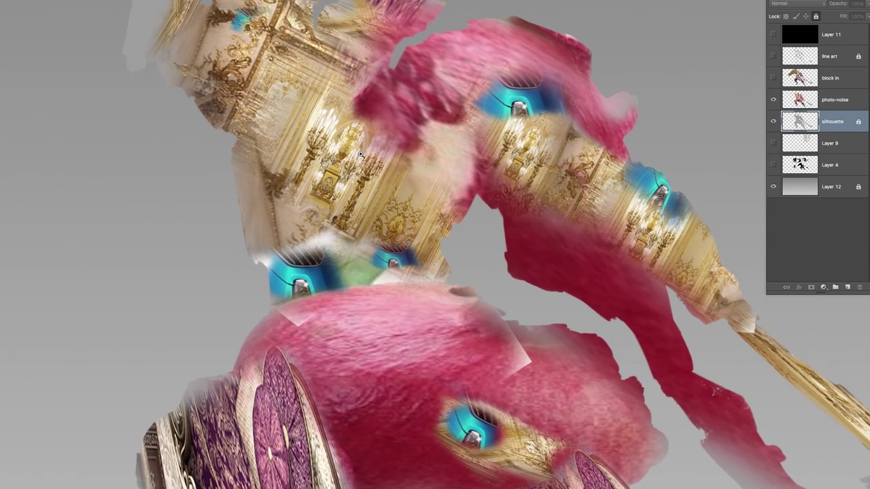
{"action": "left_click_drag", "start_coordinate": [346, 134], "coordinate": [385, 170]}
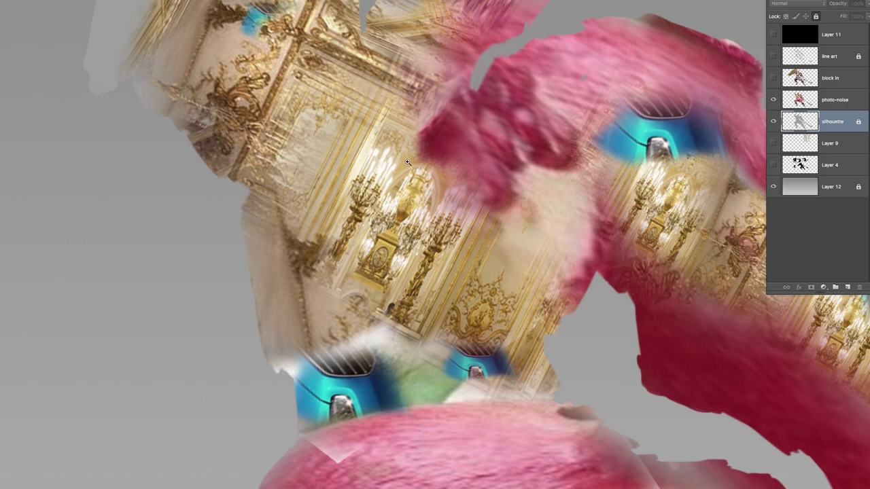
{"action": "left_click_drag", "start_coordinate": [485, 192], "coordinate": [422, 194]}
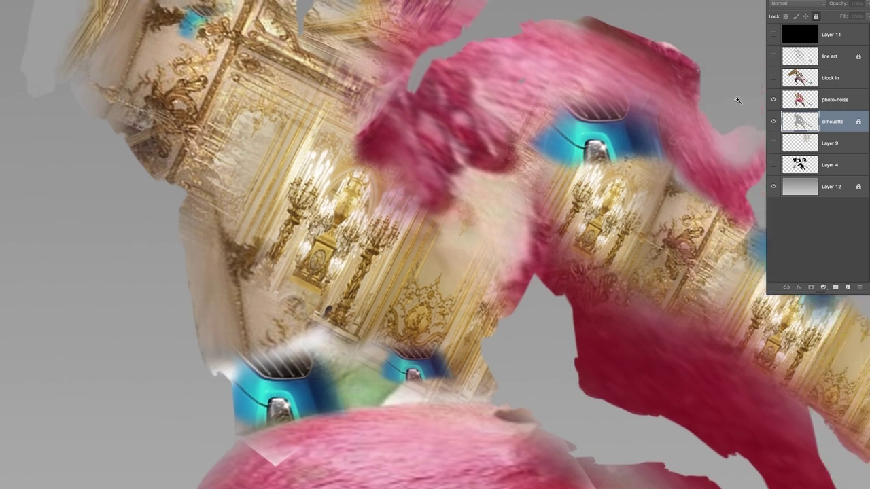
{"action": "left_click", "coordinate": [774, 57]}
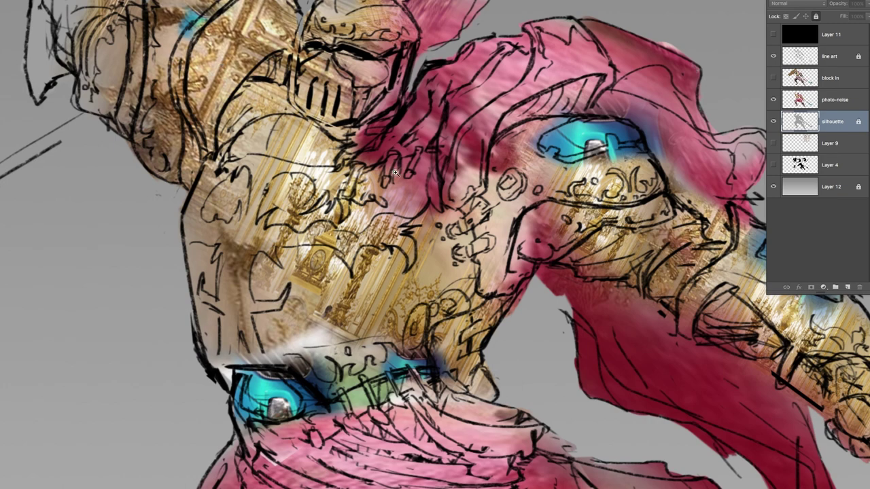
{"action": "left_click", "coordinate": [773, 56]}
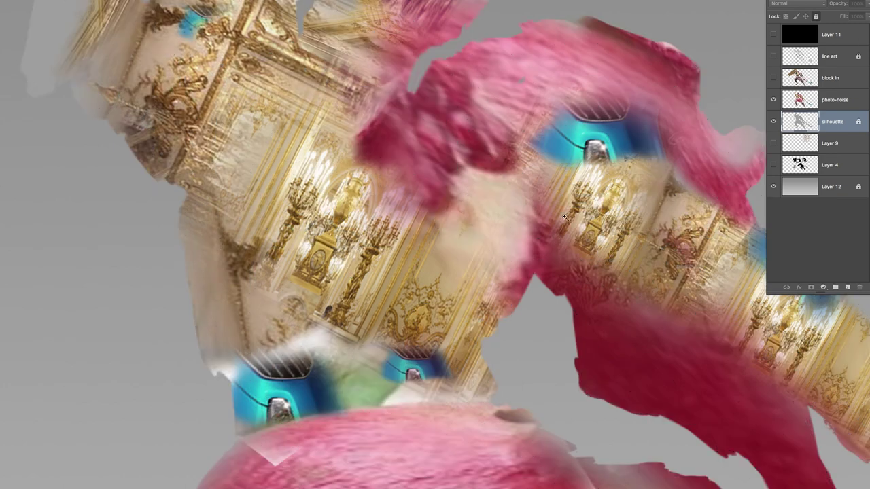
- Examine how the photo textures cover the warrior's belt, skirt, pouch and legs
{"action": "scroll", "coordinate": [571, 197], "scroll_direction": "up", "scroll_amount": 2}
{"action": "scroll", "coordinate": [571, 197], "scroll_direction": "down", "scroll_amount": 2}
{"action": "scroll", "coordinate": [305, 319], "scroll_direction": "down", "scroll_amount": 3}
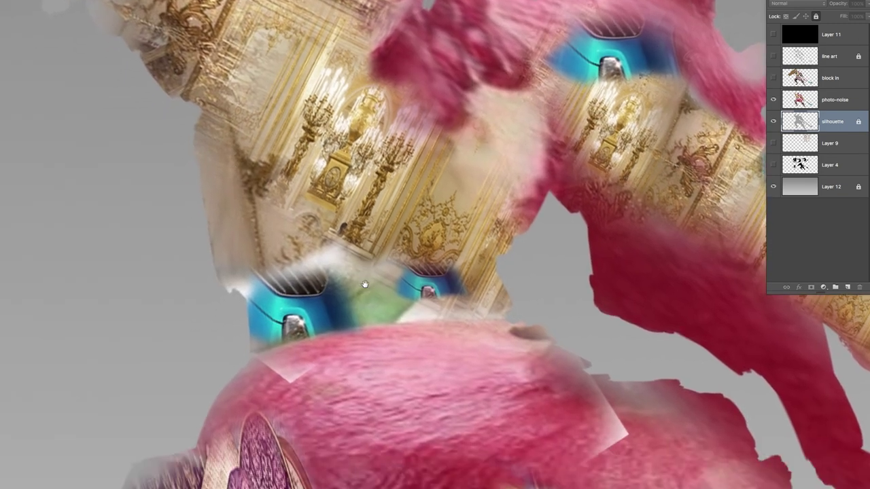
{"action": "left_click_drag", "start_coordinate": [306, 319], "coordinate": [306, 309]}
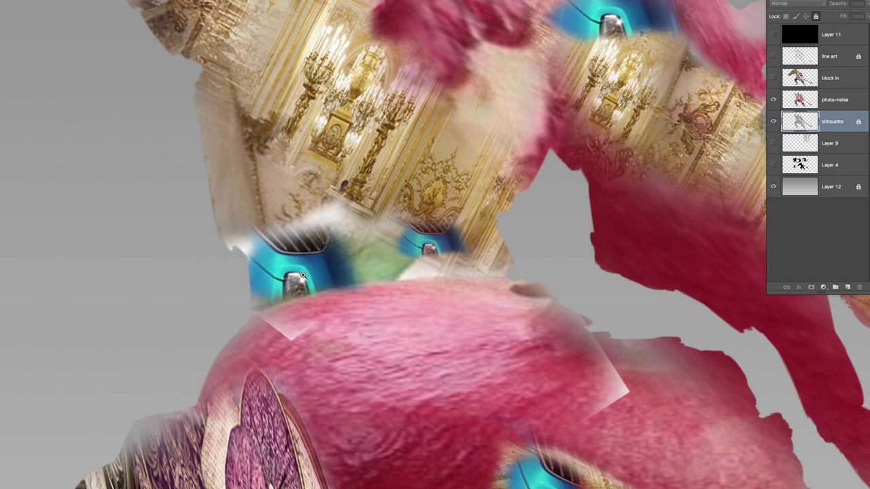
{"action": "left_click_drag", "start_coordinate": [318, 275], "coordinate": [272, 277]}
{"action": "left_click_drag", "start_coordinate": [355, 280], "coordinate": [398, 278]}
{"action": "scroll", "coordinate": [398, 279], "scroll_direction": "down", "scroll_amount": 1}
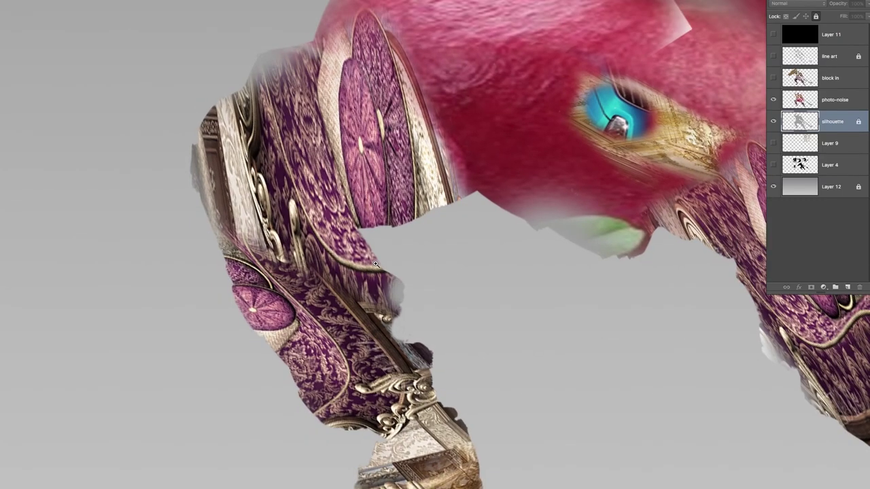
{"action": "scroll", "coordinate": [376, 263], "scroll_direction": "down", "scroll_amount": 1}
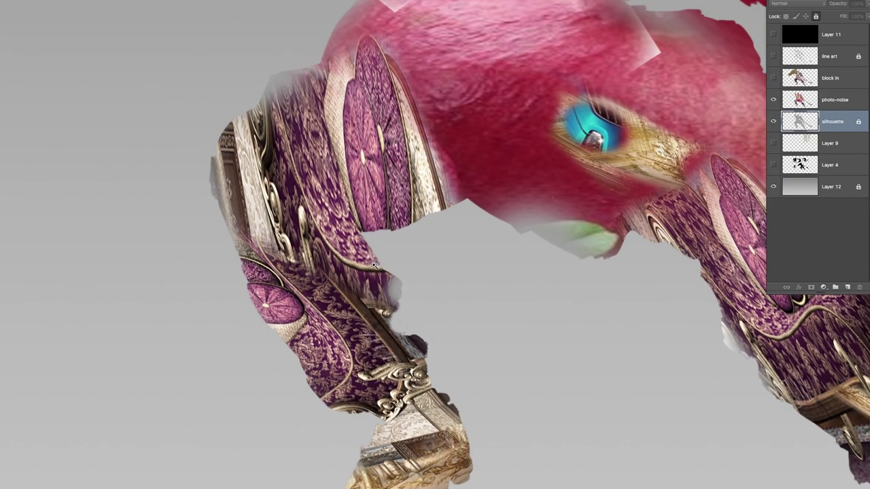
{"action": "scroll", "coordinate": [637, 120], "scroll_direction": "down", "scroll_amount": 1}
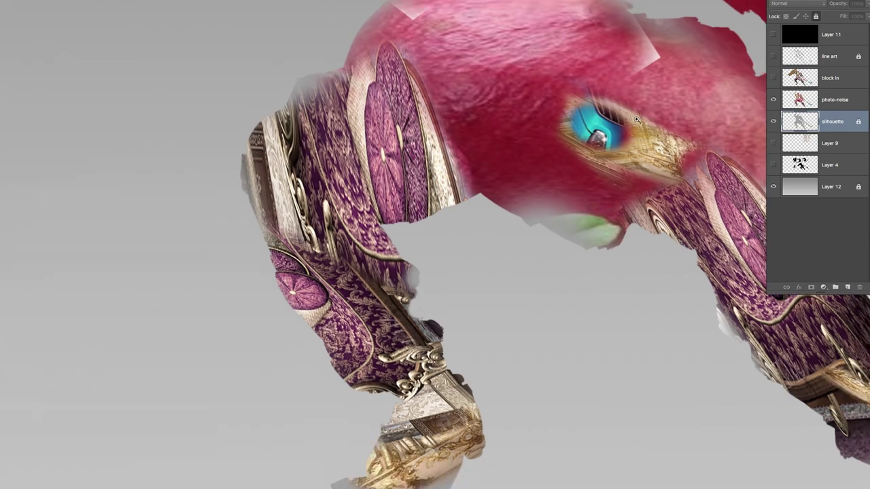
{"action": "left_click_drag", "start_coordinate": [638, 120], "coordinate": [627, 119]}
{"action": "left_click_drag", "start_coordinate": [637, 87], "coordinate": [480, 233]}
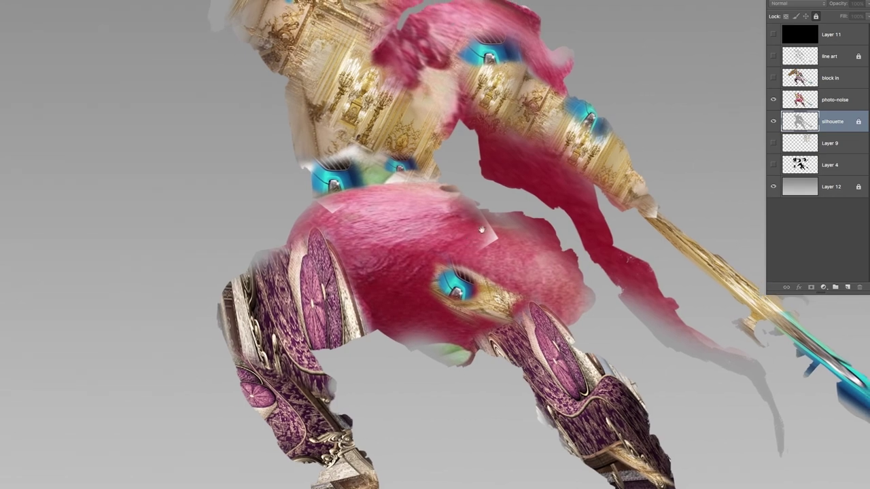
{"action": "left_click_drag", "start_coordinate": [468, 202], "coordinate": [486, 206]}
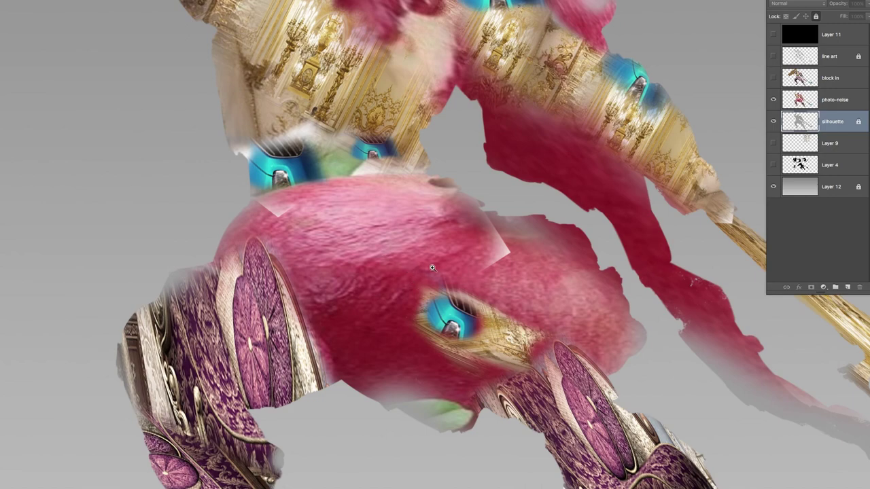
{"action": "left_click_drag", "start_coordinate": [433, 268], "coordinate": [415, 271]}
{"action": "left_click_drag", "start_coordinate": [573, 168], "coordinate": [559, 186]}
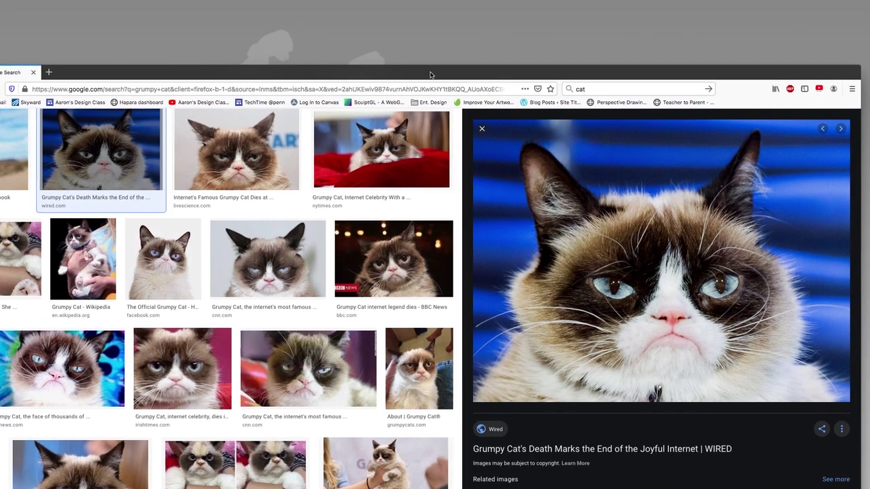
- Bring the large Grumpy Cat photo from the browser into Photoshop as a layer above the silhouette and show the line art
{"action": "left_click_drag", "start_coordinate": [658, 223], "coordinate": [419, 165]}
{"action": "key", "text": "super+Tab"}
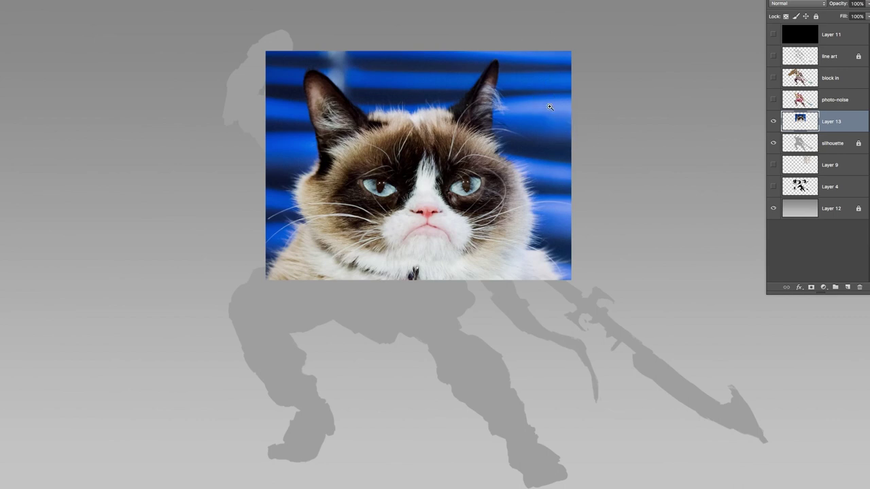
{"action": "mouse_move", "coordinate": [562, 108]}
{"action": "left_mouse_down"}
{"action": "mouse_move", "coordinate": [614, 208]}
{"action": "mouse_move", "coordinate": [613, 246]}
{"action": "mouse_move", "coordinate": [521, 207]}
{"action": "mouse_move", "coordinate": [601, 184]}
{"action": "left_mouse_up"}
{"action": "left_click", "coordinate": [773, 56]}
- Squash the cat photo with Free Transform and rotate it diagonally over the warrior's head, shoulder and outstretched arm
{"action": "key", "text": "ctrl+t"}
{"action": "left_click_drag", "start_coordinate": [624, 143], "coordinate": [479, 283]}
{"action": "left_click_drag", "start_coordinate": [506, 328], "coordinate": [373, 306]}
{"action": "left_click_drag", "start_coordinate": [352, 270], "coordinate": [396, 212]}
{"action": "left_click_drag", "start_coordinate": [438, 231], "coordinate": [511, 153]}
{"action": "left_click_drag", "start_coordinate": [416, 93], "coordinate": [393, 105]}
{"action": "key", "text": "Return"}
- Erase the cat photo with a reduced soft round brush, keeping only the blue striped patch over the outstretched upper arm
{"action": "right_click", "coordinate": [407, 111]}
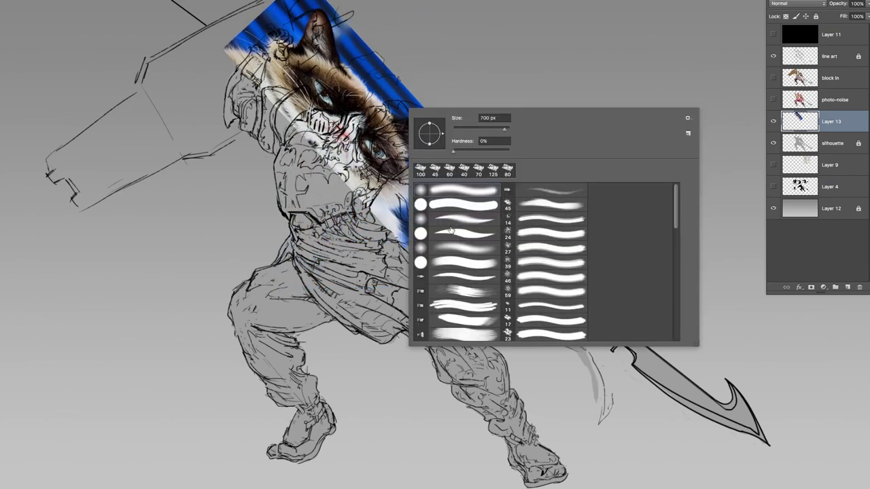
{"action": "double_click", "coordinate": [451, 193]}
{"action": "key", "text": "bracketleft"}
{"action": "key", "text": "bracketleft"}
{"action": "key", "text": "bracketleft"}
{"action": "key", "text": "bracketleft"}
{"action": "key", "text": "bracketleft"}
{"action": "key", "text": "bracketleft"}
{"action": "key", "text": "bracketleft"}
{"action": "key", "text": "bracketleft"}
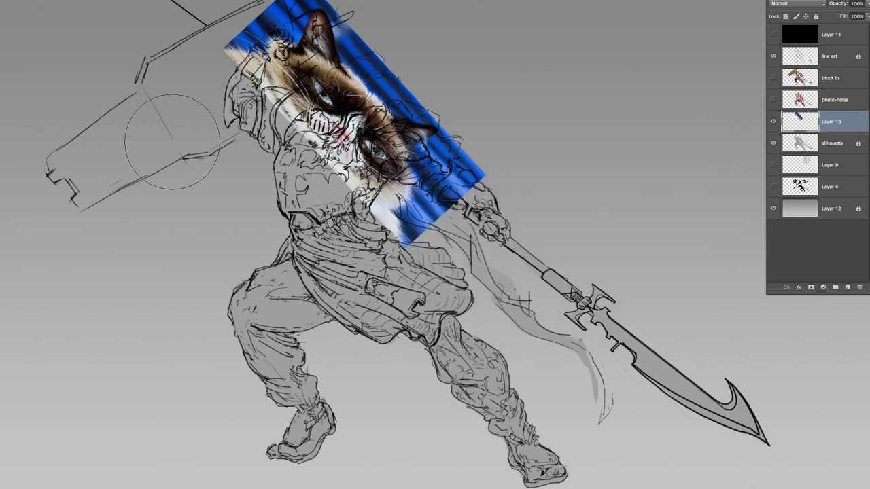
{"action": "mouse_move", "coordinate": [381, 66]}
{"action": "left_mouse_down"}
{"action": "mouse_move", "coordinate": [401, 77]}
{"action": "mouse_move", "coordinate": [343, 123]}
{"action": "mouse_move", "coordinate": [356, 187]}
{"action": "mouse_move", "coordinate": [380, 154]}
{"action": "mouse_move", "coordinate": [390, 225]}
{"action": "mouse_move", "coordinate": [408, 238]}
{"action": "mouse_move", "coordinate": [346, 68]}
{"action": "mouse_move", "coordinate": [302, 146]}
{"action": "left_mouse_up"}
{"action": "mouse_move", "coordinate": [285, 111]}
{"action": "left_mouse_down"}
{"action": "mouse_move", "coordinate": [326, 47]}
{"action": "mouse_move", "coordinate": [252, 17]}
{"action": "left_mouse_up"}
{"action": "left_click_drag", "start_coordinate": [457, 177], "coordinate": [443, 179]}
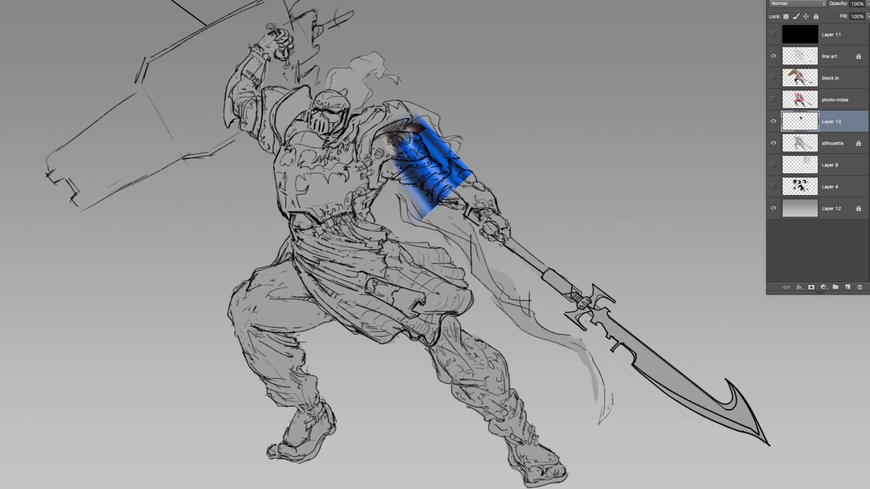
- Apply a Motion Blur at an angle of 66° and a short distance to the blue photo patch
{"action": "left_click", "coordinate": [63, 0]}
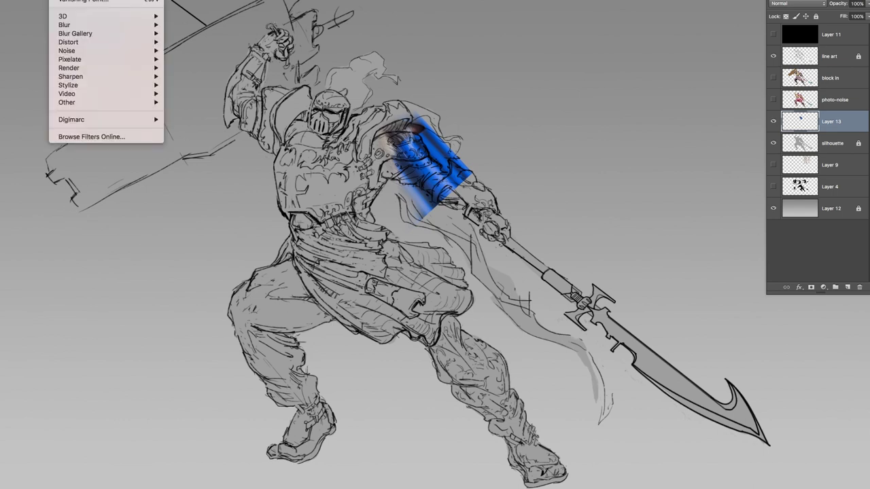
{"action": "mouse_move", "coordinate": [90, 26]}
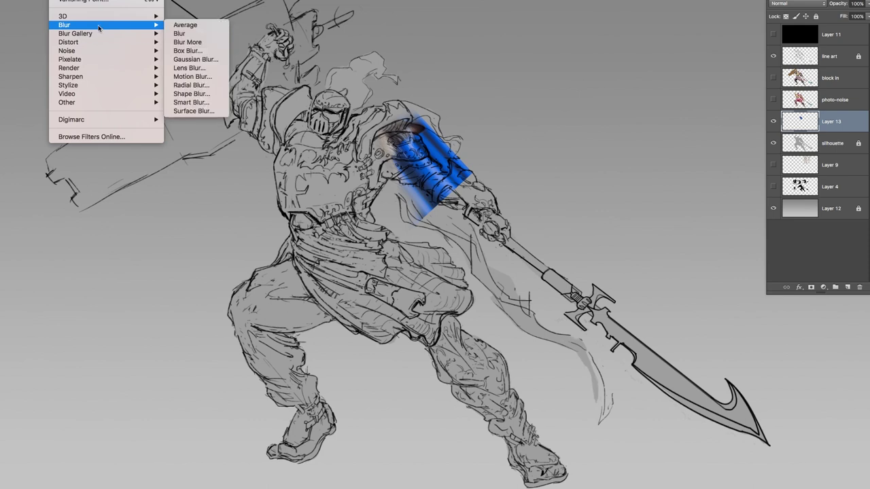
{"action": "left_click", "coordinate": [208, 78]}
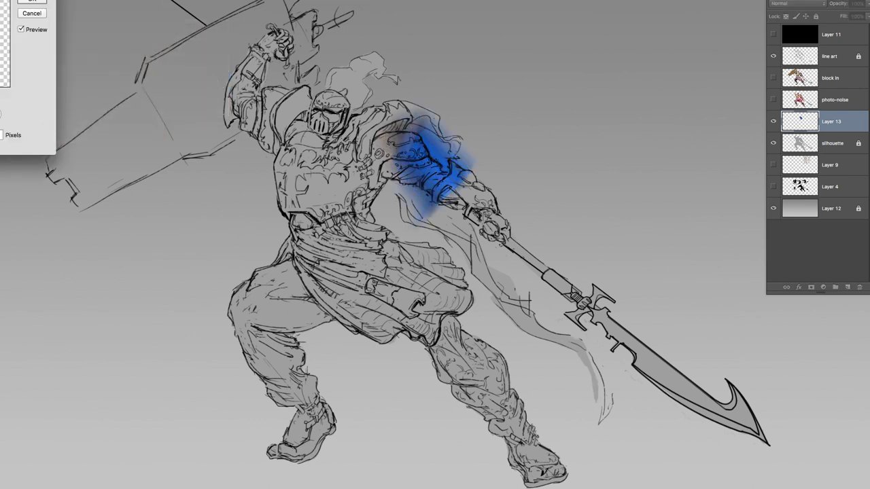
{"action": "left_click_drag", "start_coordinate": [83, 145], "coordinate": [44, 145]}
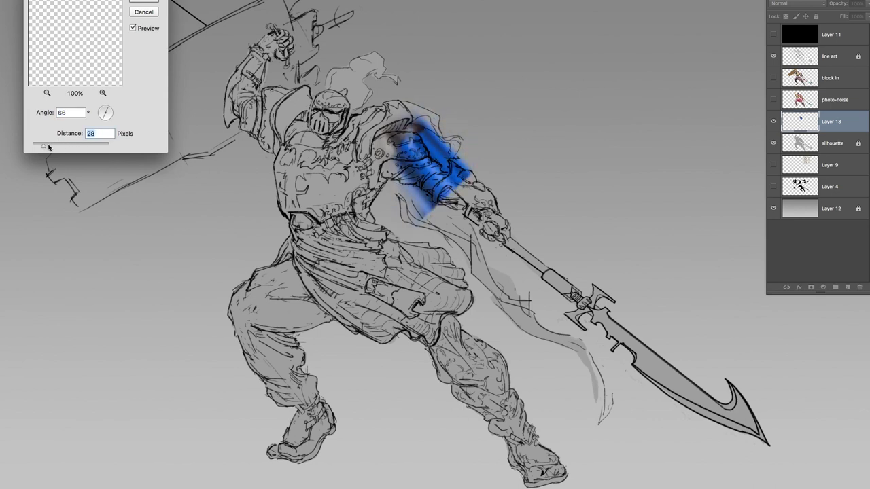
{"action": "left_click_drag", "start_coordinate": [61, 146], "coordinate": [41, 145]}
{"action": "left_click", "coordinate": [153, 1]}
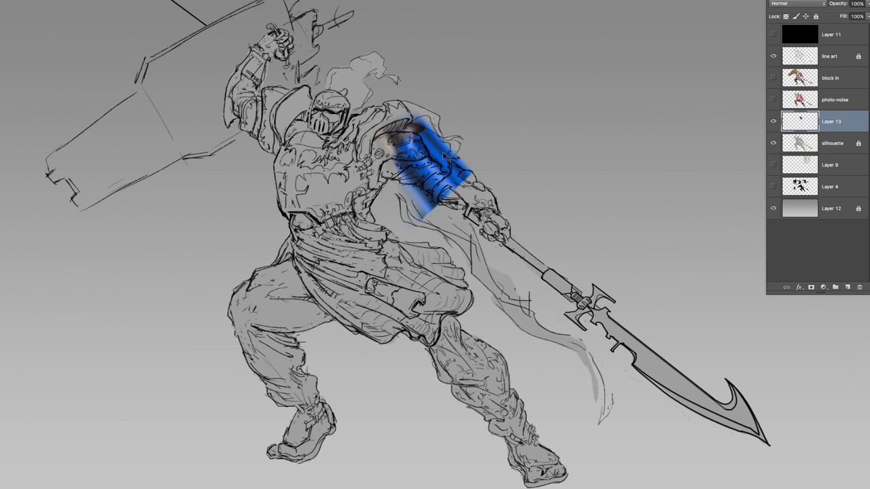
- Duplicate the blue patch twice, placing one copy over the helmet and chest and the other over the waist and skirt
{"action": "key", "text": "ctrl+j"}
{"action": "key", "text": "ctrl+j"}
{"action": "left_click_drag", "start_coordinate": [445, 158], "coordinate": [365, 148]}
{"action": "mouse_move", "coordinate": [446, 184]}
{"action": "left_mouse_down"}
{"action": "mouse_move", "coordinate": [403, 241]}
{"action": "mouse_move", "coordinate": [415, 249]}
{"action": "left_mouse_up"}
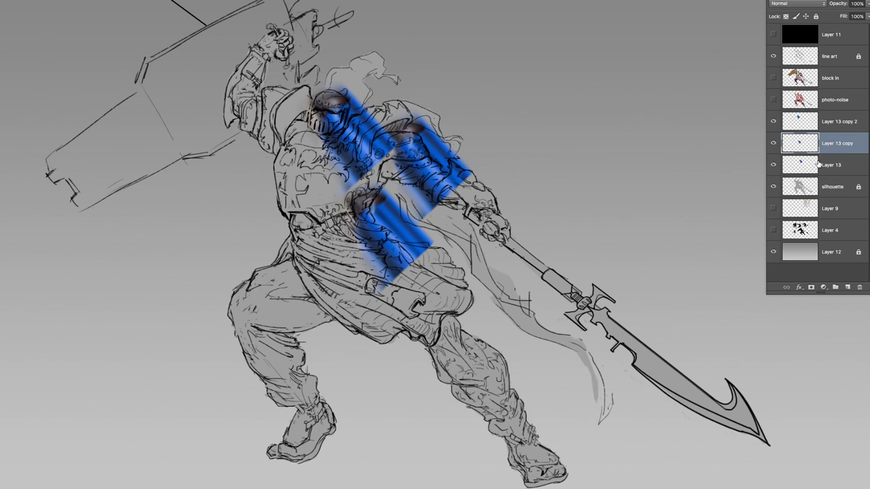
- Merge Layer 13 and its two copies into one layer and check it by toggling its visibility
{"action": "left_click", "coordinate": [819, 163]}
{"action": "left_click", "coordinate": [814, 120], "text": "shift"}
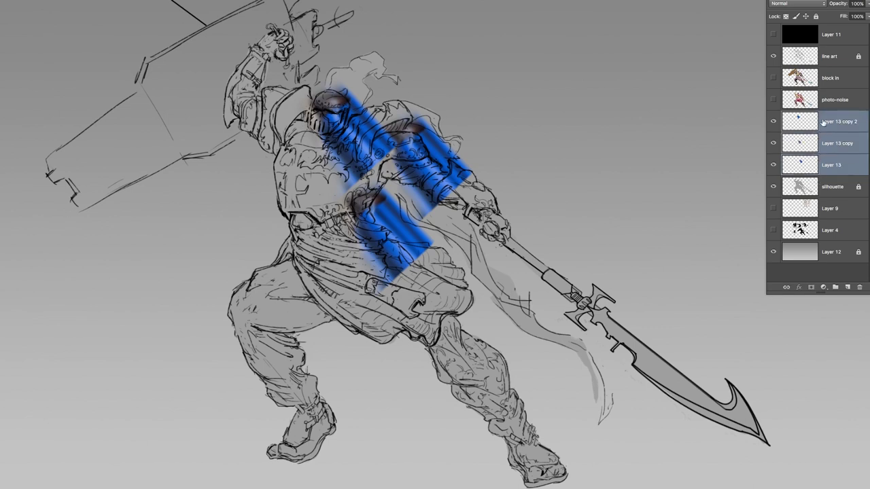
{"action": "key", "text": "ctrl+e"}
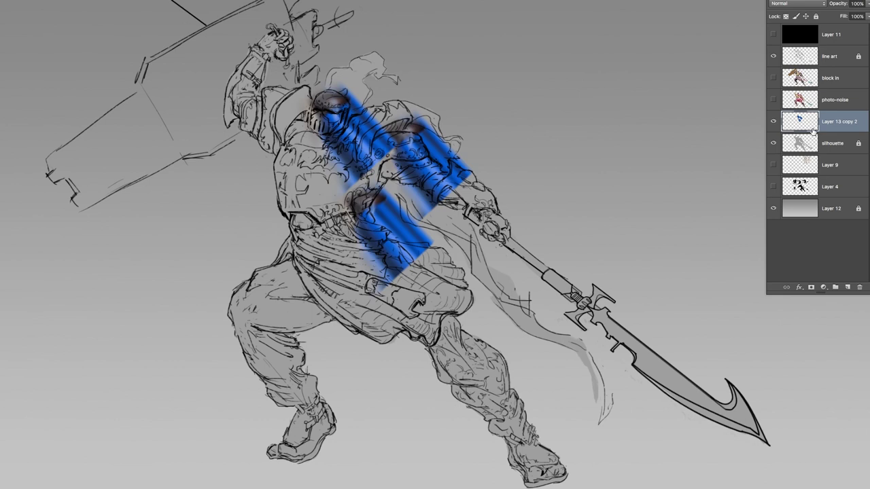
{"action": "left_click", "coordinate": [774, 122]}
{"action": "left_click", "coordinate": [774, 122]}
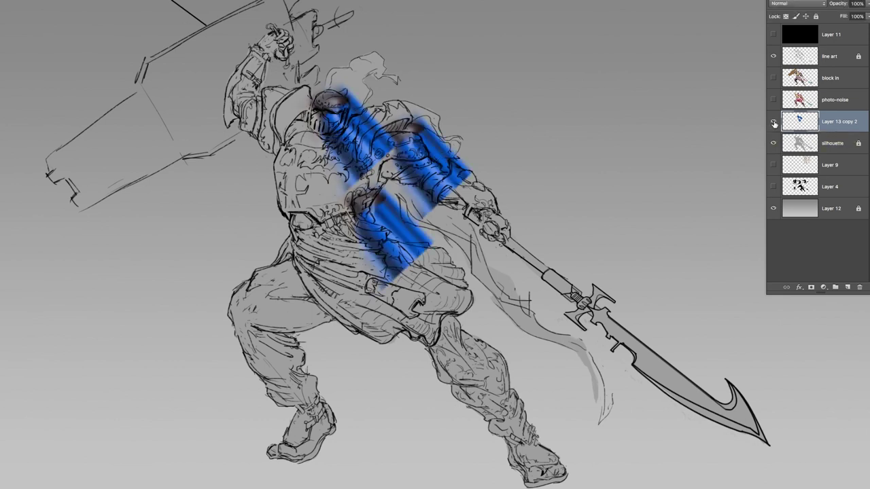
- Load the silhouette layer as a selection, invert it, delete the blue photo patches outside the figure and deselect
{"action": "key", "text": "ctrl"}
{"action": "left_click", "coordinate": [804, 149], "text": "ctrl"}
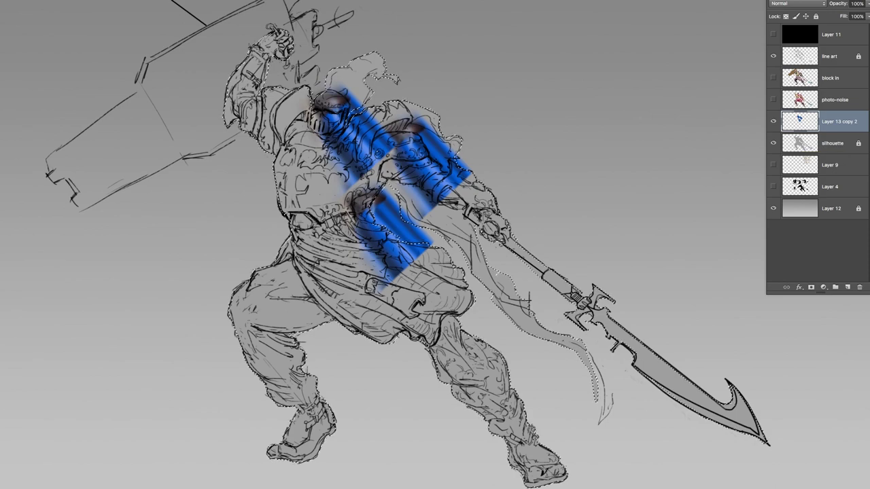
{"action": "left_click", "coordinate": [34, 0]}
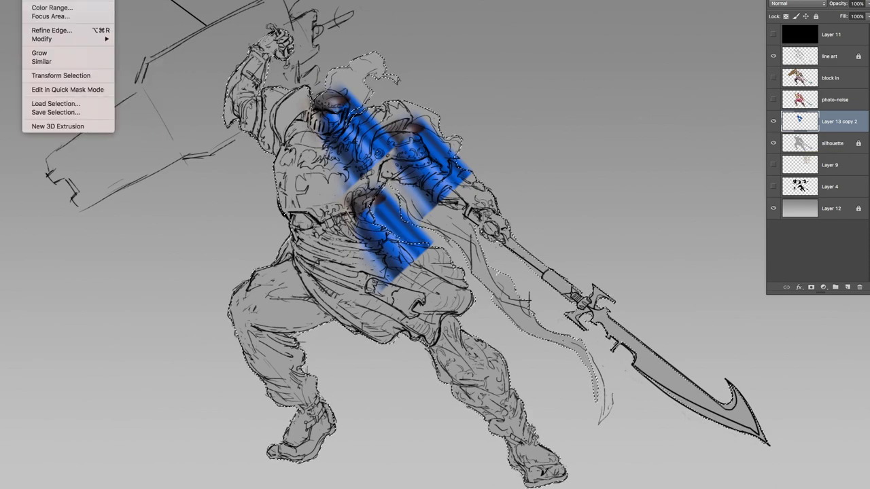
{"action": "left_click", "coordinate": [48, 0]}
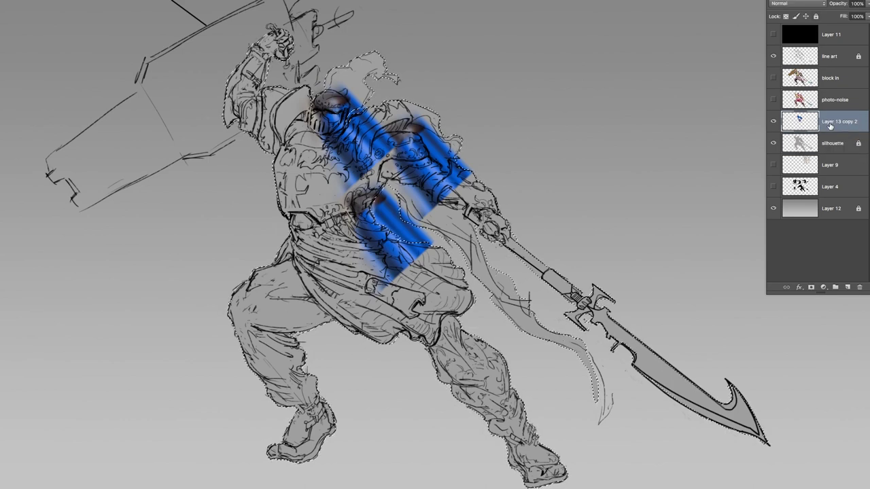
{"action": "key", "text": "Delete"}
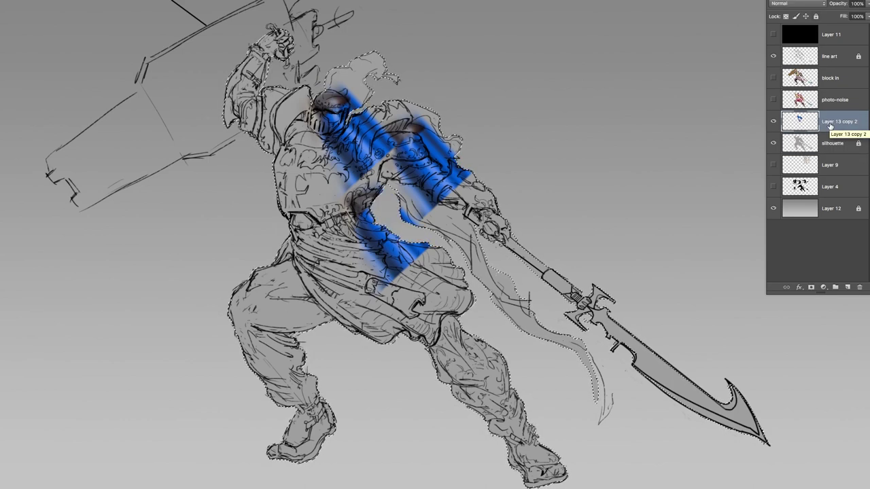
{"action": "key", "text": "super+d"}
- Create a new layer directly above the photo-noise layer and name it block in
{"action": "scroll", "coordinate": [401, 180], "scroll_direction": "up", "scroll_amount": 3}
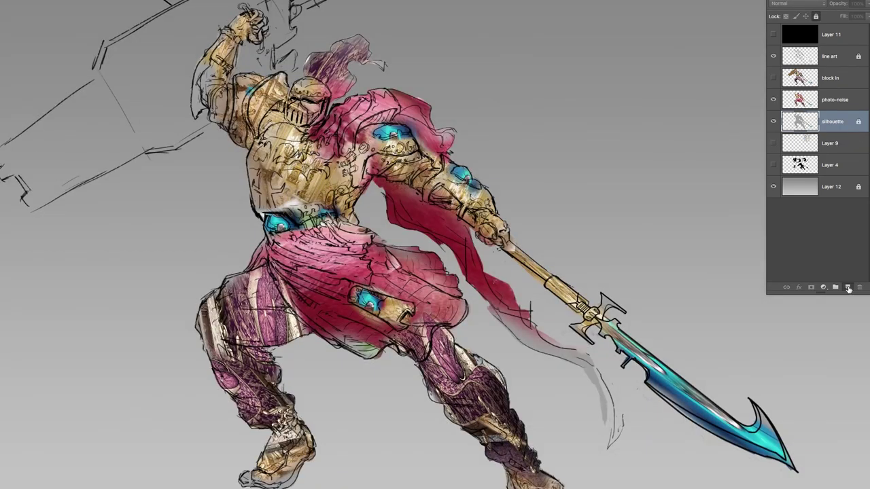
{"action": "left_click", "coordinate": [848, 289]}
{"action": "left_click_drag", "start_coordinate": [815, 122], "coordinate": [812, 90]}
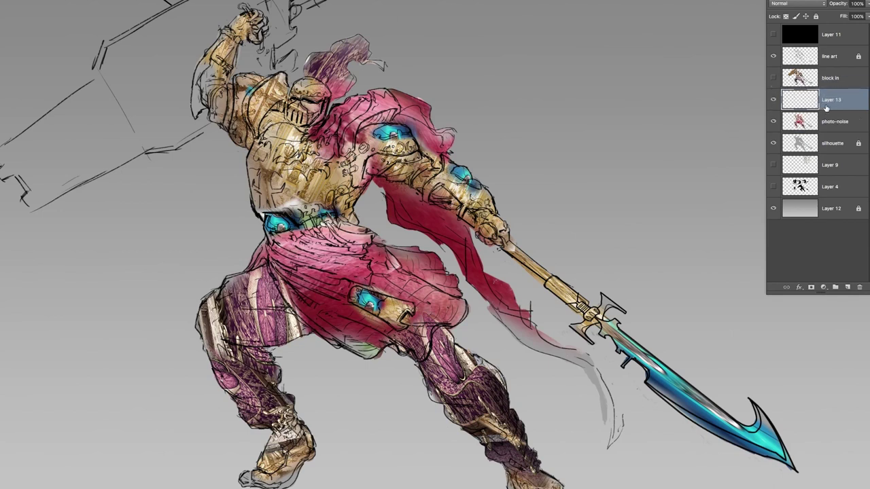
{"action": "type", "text": "lock in"}
- Sample a brown from the chest armour, hide photo-noise and paint a shadow stroke along the breastplate's lower edge
{"action": "left_click", "coordinate": [275, 172], "text": "alt"}
{"action": "left_click", "coordinate": [774, 124]}
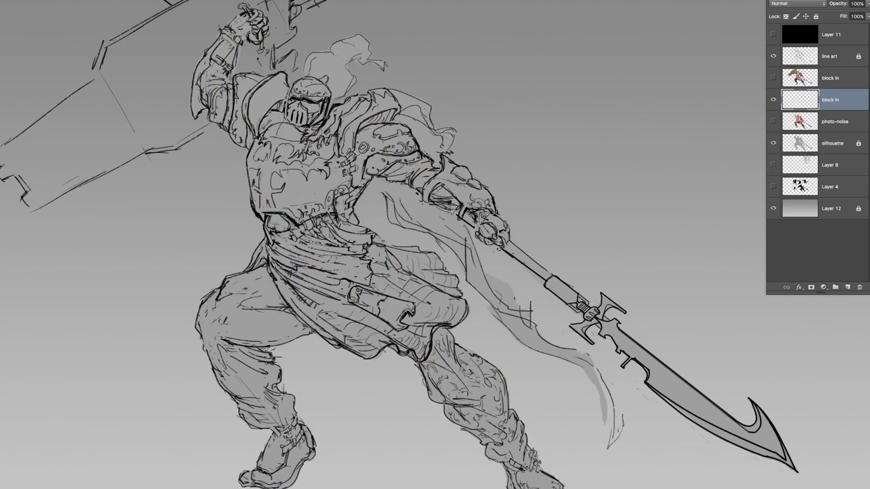
{"action": "left_click_drag", "start_coordinate": [278, 202], "coordinate": [258, 205]}
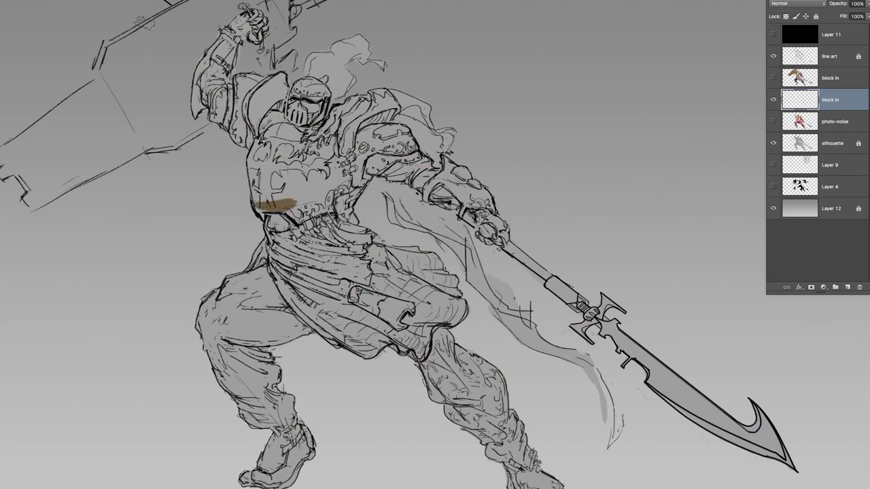
{"action": "left_click_drag", "start_coordinate": [241, 88], "coordinate": [278, 135]}
{"action": "mouse_move", "coordinate": [270, 119]}
{"action": "left_mouse_down"}
{"action": "mouse_move", "coordinate": [285, 145]}
{"action": "mouse_move", "coordinate": [282, 156]}
{"action": "left_mouse_up"}
{"action": "key", "text": "super+z"}
{"action": "key", "text": "super+z"}
- Extend the brown shadow along the breastplate's lower rim and onto the shoulder guard of the outstretched arm
{"action": "mouse_move", "coordinate": [266, 205]}
{"action": "left_mouse_down"}
{"action": "mouse_move", "coordinate": [317, 213]}
{"action": "mouse_move", "coordinate": [344, 179]}
{"action": "mouse_move", "coordinate": [334, 189]}
{"action": "left_mouse_up"}
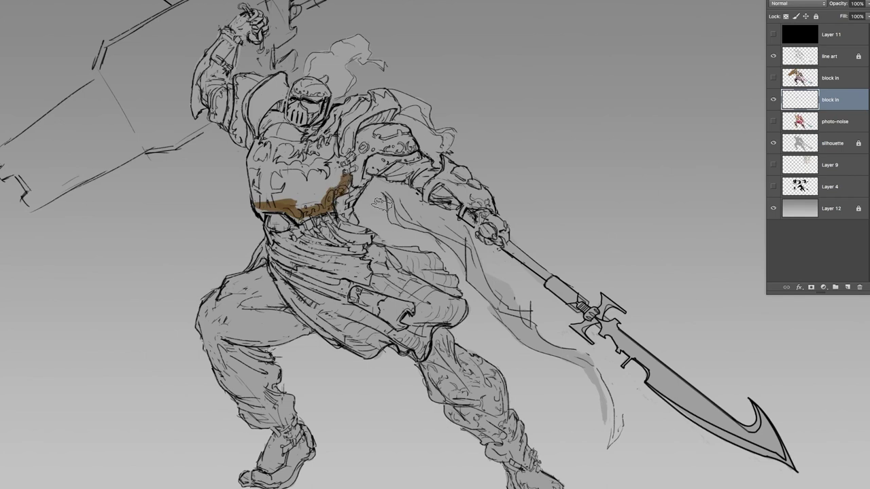
{"action": "left_click_drag", "start_coordinate": [416, 144], "coordinate": [362, 150]}
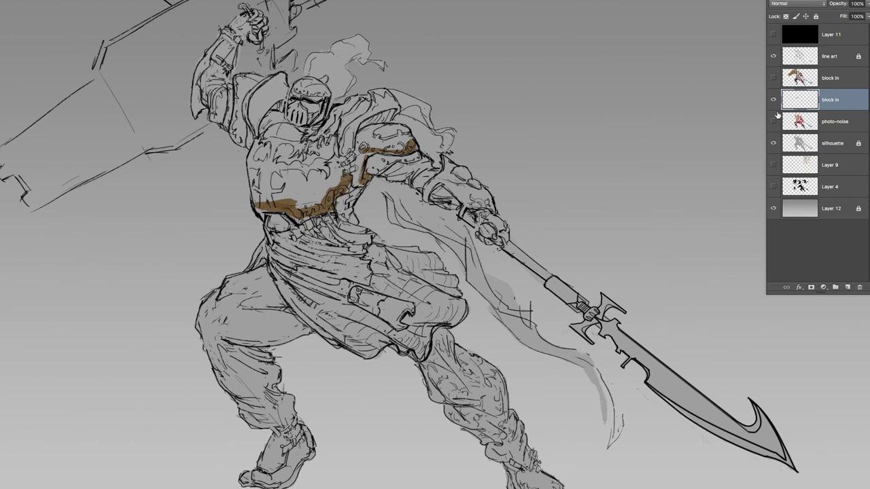
- Show photo-noise and paint sampled gold tones over the breastplate, upper chest and both shoulder guards
{"action": "left_click", "coordinate": [773, 122]}
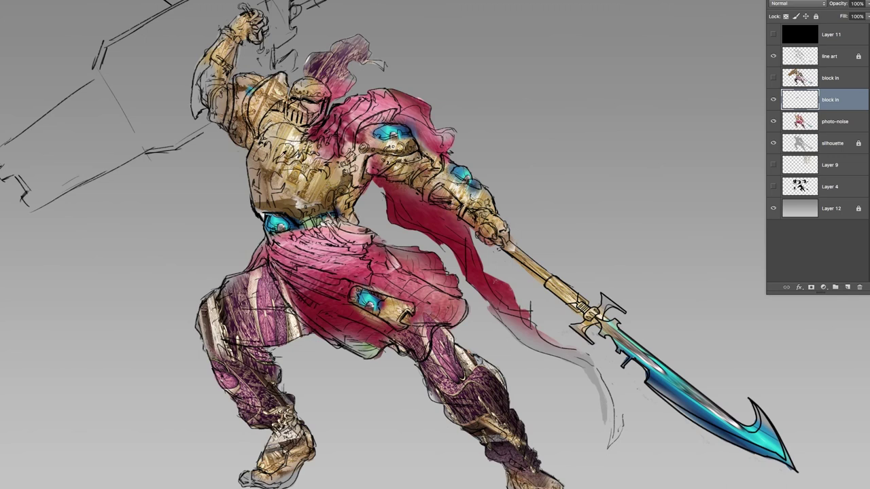
{"action": "mouse_move", "coordinate": [347, 170]}
{"action": "left_mouse_down"}
{"action": "mouse_move", "coordinate": [304, 194]}
{"action": "mouse_move", "coordinate": [255, 199]}
{"action": "mouse_move", "coordinate": [251, 153]}
{"action": "mouse_move", "coordinate": [285, 184]}
{"action": "mouse_move", "coordinate": [333, 166]}
{"action": "mouse_move", "coordinate": [278, 182]}
{"action": "mouse_move", "coordinate": [262, 162]}
{"action": "mouse_move", "coordinate": [309, 129]}
{"action": "left_mouse_up"}
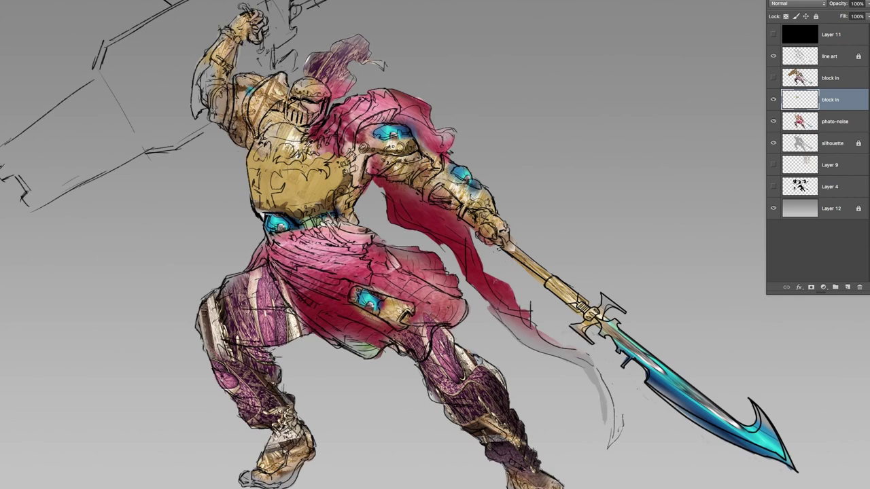
{"action": "left_click", "coordinate": [305, 147], "text": "alt"}
{"action": "left_click", "coordinate": [295, 136], "text": "alt"}
{"action": "mouse_move", "coordinate": [259, 144]}
{"action": "left_mouse_down"}
{"action": "mouse_move", "coordinate": [292, 166]}
{"action": "mouse_move", "coordinate": [279, 144]}
{"action": "mouse_move", "coordinate": [304, 139]}
{"action": "mouse_move", "coordinate": [284, 127]}
{"action": "mouse_move", "coordinate": [280, 80]}
{"action": "mouse_move", "coordinate": [242, 110]}
{"action": "left_mouse_up"}
{"action": "mouse_move", "coordinate": [380, 138]}
{"action": "left_mouse_down"}
{"action": "mouse_move", "coordinate": [362, 135]}
{"action": "mouse_move", "coordinate": [367, 141]}
{"action": "left_mouse_up"}
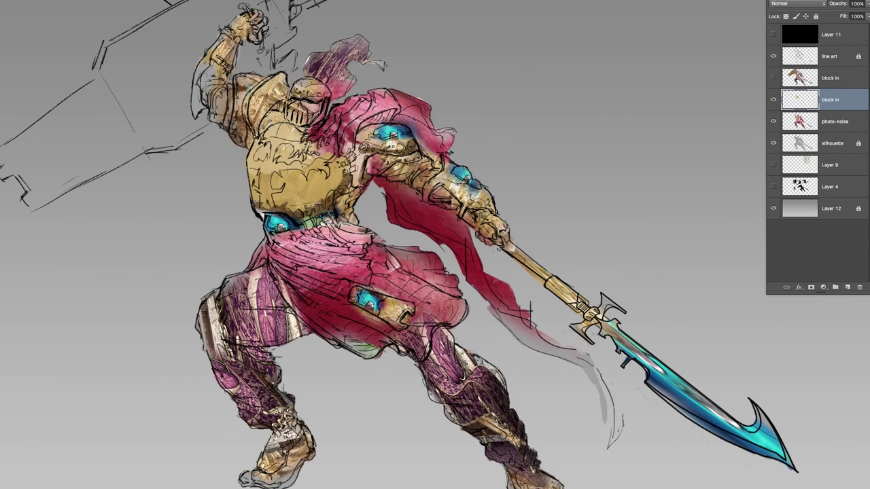
- Examine the painted armour by toggling the block in and photo-noise layers and viewing the chest close up
{"action": "left_click", "coordinate": [774, 101]}
{"action": "left_click", "coordinate": [774, 100]}
{"action": "left_click", "coordinate": [774, 122]}
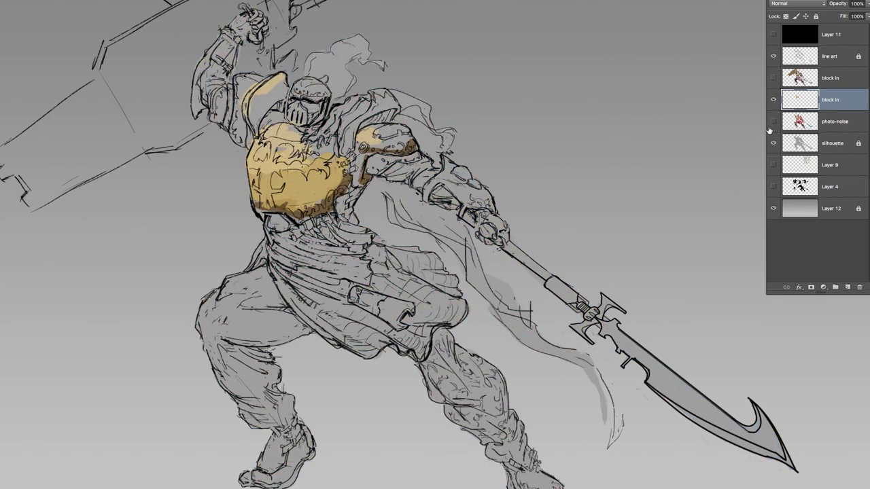
{"action": "scroll", "coordinate": [342, 181], "scroll_direction": "up", "scroll_amount": 5}
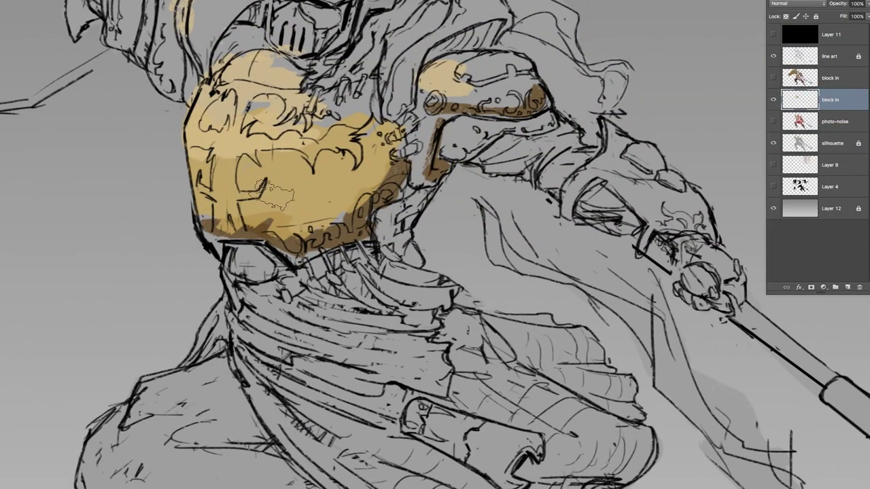
{"action": "scroll", "coordinate": [387, 187], "scroll_direction": "down", "scroll_amount": 3}
{"action": "left_click_drag", "start_coordinate": [373, 193], "coordinate": [444, 213]}
{"action": "scroll", "coordinate": [421, 217], "scroll_direction": "down", "scroll_amount": 3}
{"action": "scroll", "coordinate": [401, 215], "scroll_direction": "up", "scroll_amount": 2}
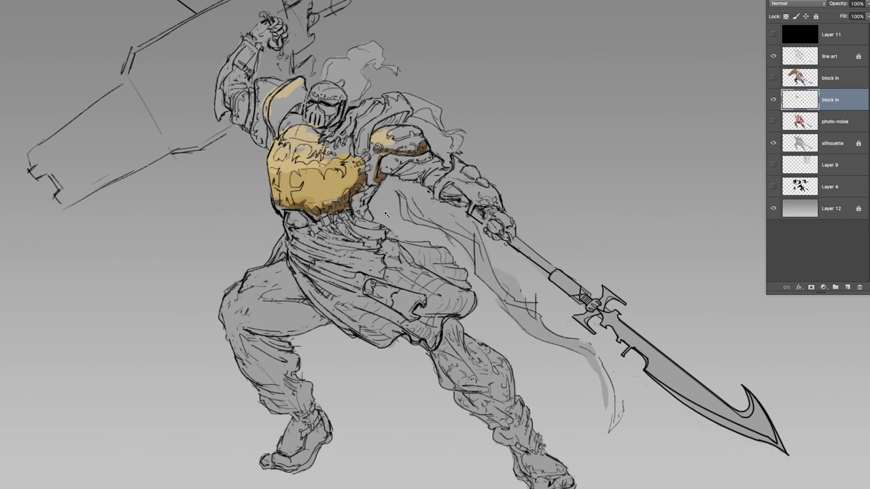
{"action": "scroll", "coordinate": [385, 214], "scroll_direction": "up", "scroll_amount": 2}
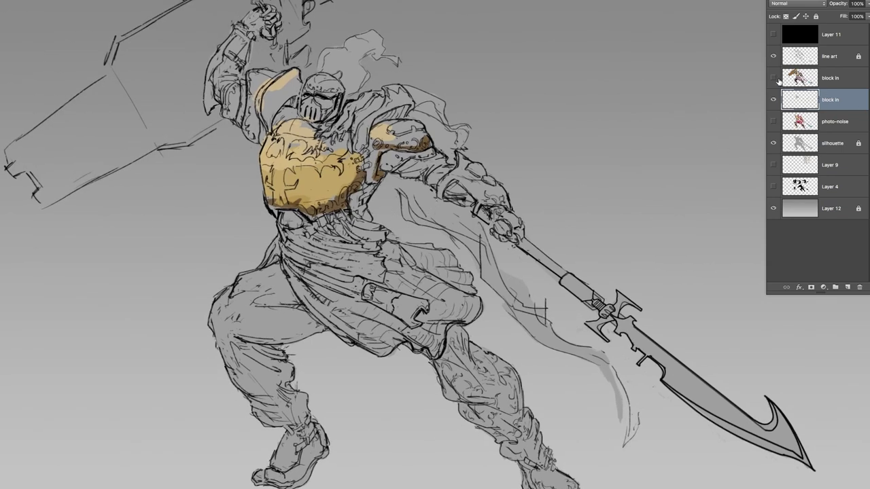
{"action": "left_click", "coordinate": [773, 123]}
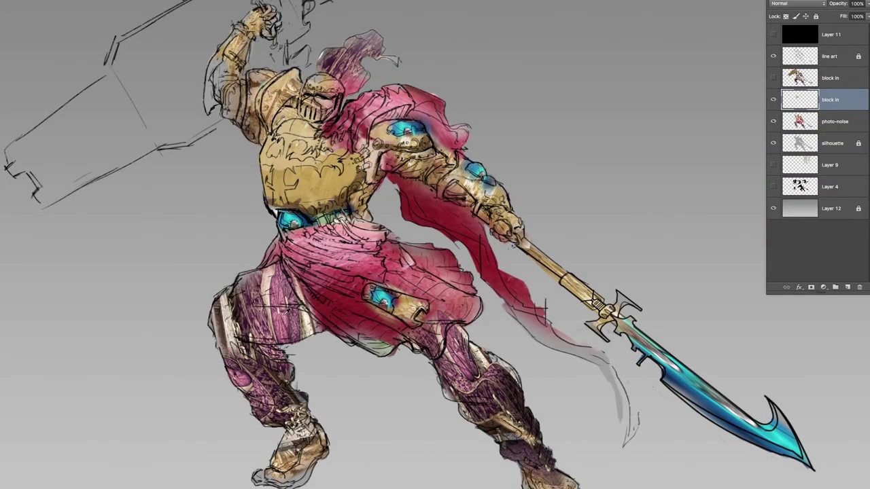
- Sample a dark purple from the bent leg's thigh and paint it over the shaded areas of both trouser legs
{"action": "left_click", "coordinate": [257, 314], "text": "alt"}
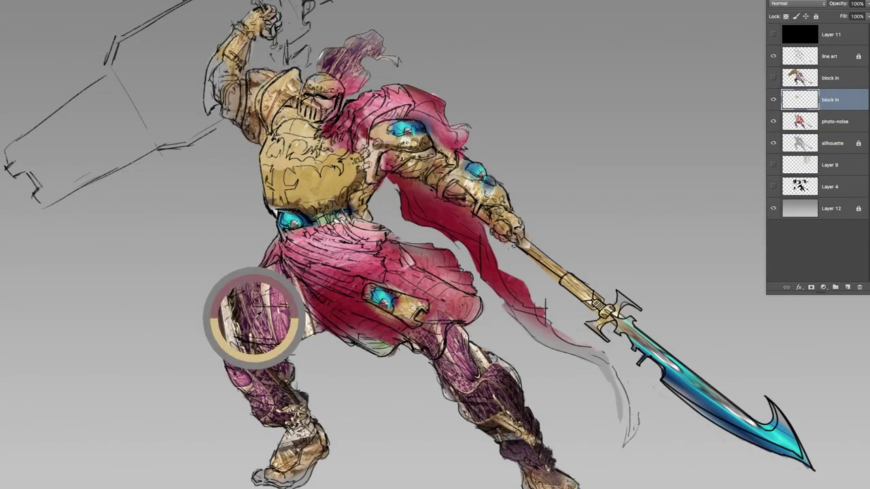
{"action": "left_click", "coordinate": [243, 318], "text": "alt"}
{"action": "left_click", "coordinate": [263, 318], "text": "alt"}
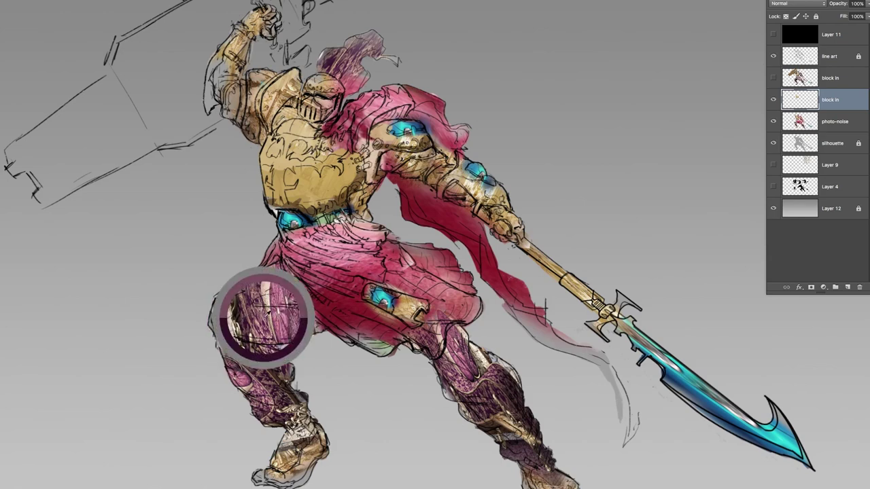
{"action": "mouse_move", "coordinate": [263, 319]}
{"action": "left_mouse_down"}
{"action": "mouse_move", "coordinate": [305, 309]}
{"action": "mouse_move", "coordinate": [262, 329]}
{"action": "mouse_move", "coordinate": [294, 325]}
{"action": "mouse_move", "coordinate": [285, 309]}
{"action": "mouse_move", "coordinate": [265, 350]}
{"action": "mouse_move", "coordinate": [299, 369]}
{"action": "mouse_move", "coordinate": [279, 384]}
{"action": "mouse_move", "coordinate": [292, 404]}
{"action": "mouse_move", "coordinate": [282, 323]}
{"action": "mouse_move", "coordinate": [287, 336]}
{"action": "mouse_move", "coordinate": [254, 384]}
{"action": "mouse_move", "coordinate": [272, 411]}
{"action": "mouse_move", "coordinate": [317, 406]}
{"action": "left_mouse_up"}
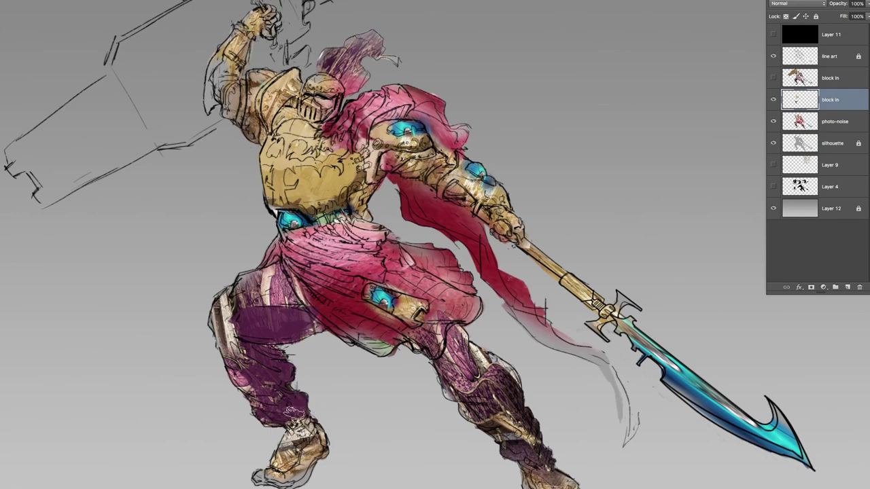
{"action": "mouse_move", "coordinate": [494, 409]}
{"action": "left_mouse_down"}
{"action": "mouse_move", "coordinate": [469, 415]}
{"action": "mouse_move", "coordinate": [511, 408]}
{"action": "mouse_move", "coordinate": [527, 428]}
{"action": "mouse_move", "coordinate": [523, 444]}
{"action": "mouse_move", "coordinate": [492, 456]}
{"action": "left_mouse_up"}
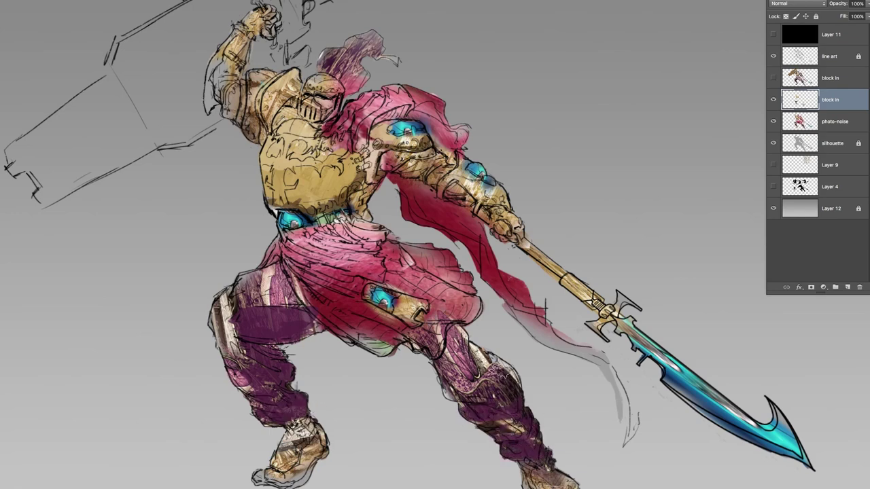
{"action": "left_click_drag", "start_coordinate": [496, 369], "coordinate": [432, 352]}
- Sample a light pink near the skirt and paint the lit areas of both trouser legs with it
{"action": "left_click", "coordinate": [287, 297], "text": "alt"}
{"action": "mouse_move", "coordinate": [267, 280]}
{"action": "left_mouse_down"}
{"action": "mouse_move", "coordinate": [238, 279]}
{"action": "mouse_move", "coordinate": [245, 275]}
{"action": "mouse_move", "coordinate": [209, 302]}
{"action": "mouse_move", "coordinate": [209, 315]}
{"action": "mouse_move", "coordinate": [219, 300]}
{"action": "mouse_move", "coordinate": [223, 311]}
{"action": "mouse_move", "coordinate": [273, 291]}
{"action": "mouse_move", "coordinate": [237, 299]}
{"action": "mouse_move", "coordinate": [273, 299]}
{"action": "mouse_move", "coordinate": [220, 313]}
{"action": "mouse_move", "coordinate": [215, 331]}
{"action": "mouse_move", "coordinate": [252, 357]}
{"action": "mouse_move", "coordinate": [244, 362]}
{"action": "mouse_move", "coordinate": [247, 387]}
{"action": "left_mouse_up"}
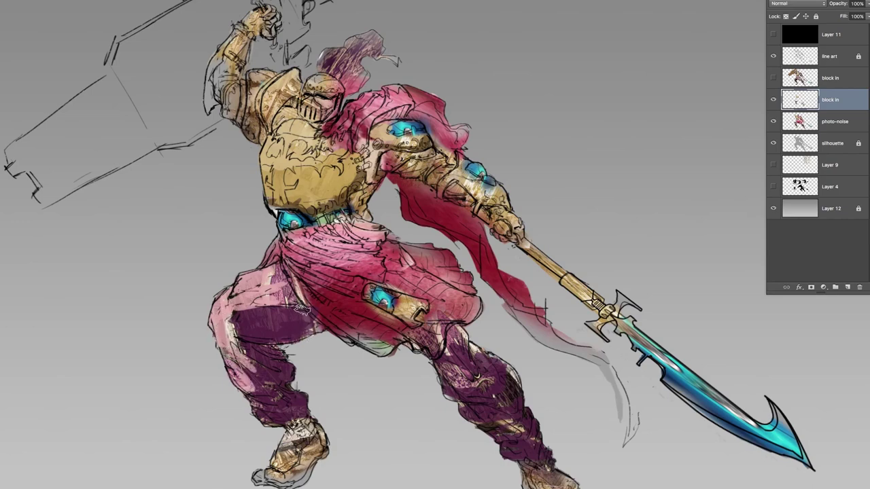
{"action": "left_click_drag", "start_coordinate": [260, 283], "coordinate": [220, 304]}
{"action": "mouse_move", "coordinate": [450, 335]}
{"action": "left_mouse_down"}
{"action": "mouse_move", "coordinate": [470, 363]}
{"action": "mouse_move", "coordinate": [466, 376]}
{"action": "mouse_move", "coordinate": [436, 366]}
{"action": "mouse_move", "coordinate": [482, 379]}
{"action": "mouse_move", "coordinate": [507, 360]}
{"action": "mouse_move", "coordinate": [476, 383]}
{"action": "mouse_move", "coordinate": [504, 395]}
{"action": "mouse_move", "coordinate": [478, 405]}
{"action": "mouse_move", "coordinate": [531, 416]}
{"action": "left_mouse_up"}
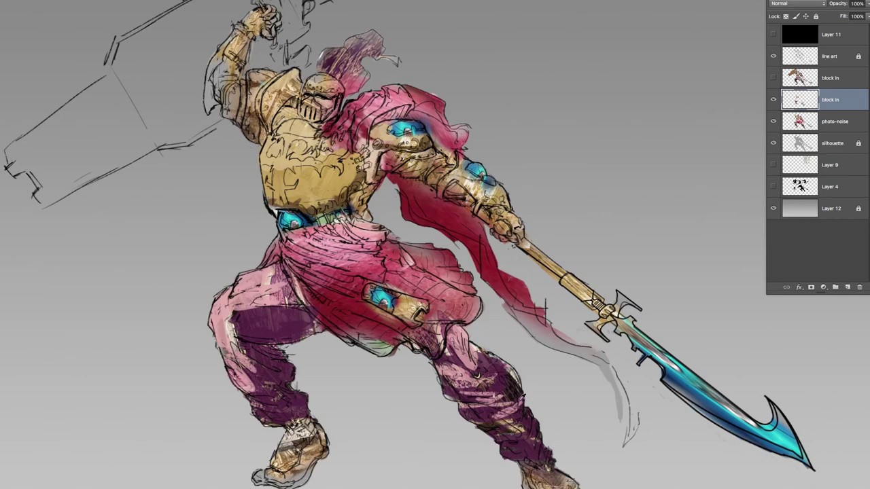
- Sample a darker purple and paint deep fold shadows on both trouser legs
{"action": "left_click", "coordinate": [512, 394], "text": "alt"}
{"action": "mouse_move", "coordinate": [495, 395]}
{"action": "left_mouse_down"}
{"action": "mouse_move", "coordinate": [515, 401]}
{"action": "mouse_move", "coordinate": [517, 442]}
{"action": "mouse_move", "coordinate": [541, 456]}
{"action": "mouse_move", "coordinate": [509, 432]}
{"action": "left_mouse_up"}
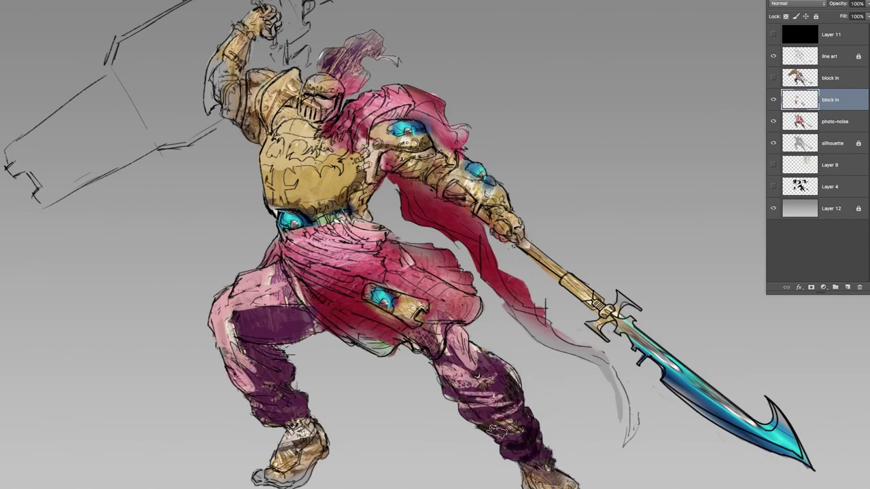
{"action": "mouse_move", "coordinate": [303, 331]}
{"action": "left_mouse_down"}
{"action": "mouse_move", "coordinate": [296, 332]}
{"action": "mouse_move", "coordinate": [273, 337]}
{"action": "mouse_move", "coordinate": [250, 327]}
{"action": "mouse_move", "coordinate": [287, 325]}
{"action": "mouse_move", "coordinate": [262, 344]}
{"action": "mouse_move", "coordinate": [273, 351]}
{"action": "mouse_move", "coordinate": [253, 350]}
{"action": "mouse_move", "coordinate": [276, 353]}
{"action": "mouse_move", "coordinate": [250, 351]}
{"action": "mouse_move", "coordinate": [301, 374]}
{"action": "mouse_move", "coordinate": [317, 403]}
{"action": "mouse_move", "coordinate": [263, 404]}
{"action": "mouse_move", "coordinate": [314, 412]}
{"action": "mouse_move", "coordinate": [268, 417]}
{"action": "left_mouse_up"}
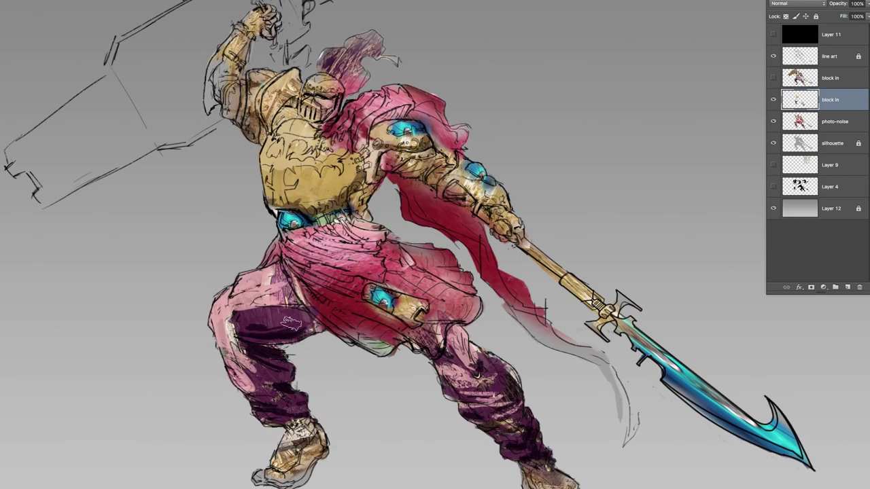
{"action": "mouse_move", "coordinate": [276, 314]}
{"action": "left_mouse_down"}
{"action": "mouse_move", "coordinate": [230, 310]}
{"action": "mouse_move", "coordinate": [259, 288]}
{"action": "mouse_move", "coordinate": [231, 306]}
{"action": "mouse_move", "coordinate": [231, 325]}
{"action": "mouse_move", "coordinate": [260, 339]}
{"action": "mouse_move", "coordinate": [234, 333]}
{"action": "mouse_move", "coordinate": [242, 348]}
{"action": "mouse_move", "coordinate": [270, 368]}
{"action": "mouse_move", "coordinate": [269, 352]}
{"action": "mouse_move", "coordinate": [265, 367]}
{"action": "mouse_move", "coordinate": [233, 349]}
{"action": "mouse_move", "coordinate": [258, 359]}
{"action": "left_mouse_up"}
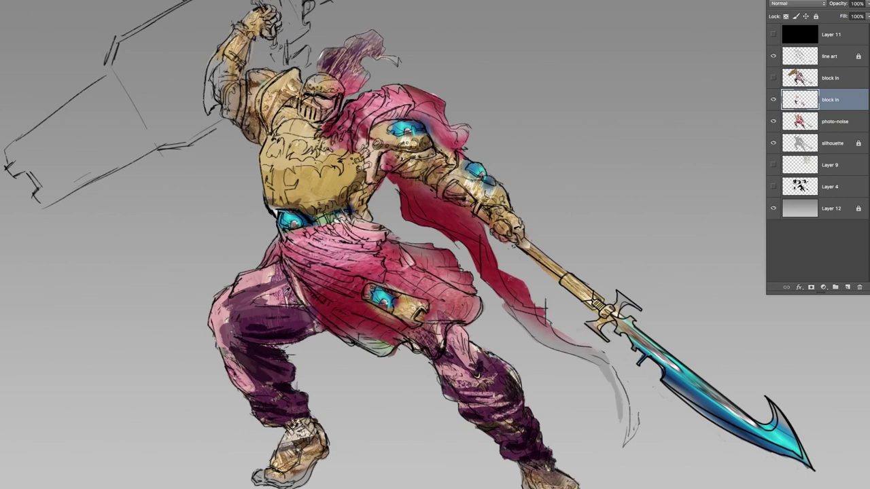
- Sample intermediate trouser tones and blend the light and dark areas on the bent thigh and the other knee
{"action": "left_click", "coordinate": [261, 278], "text": "alt"}
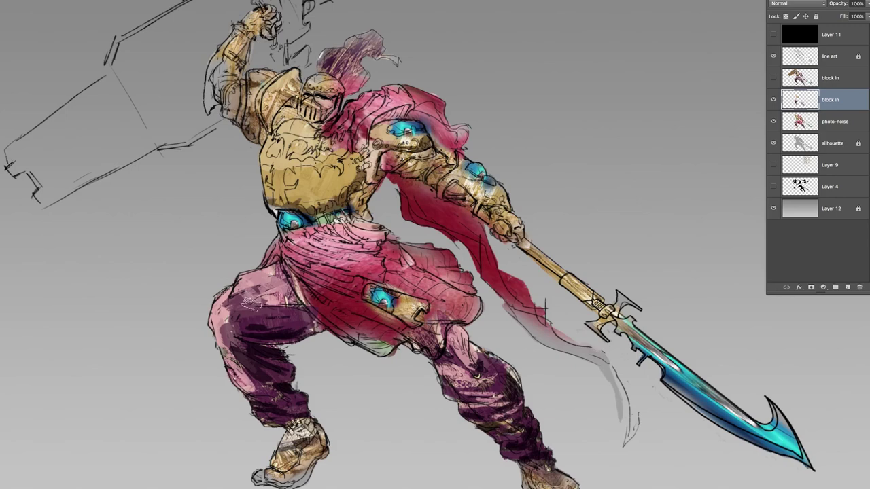
{"action": "left_click_drag", "start_coordinate": [259, 284], "coordinate": [226, 304]}
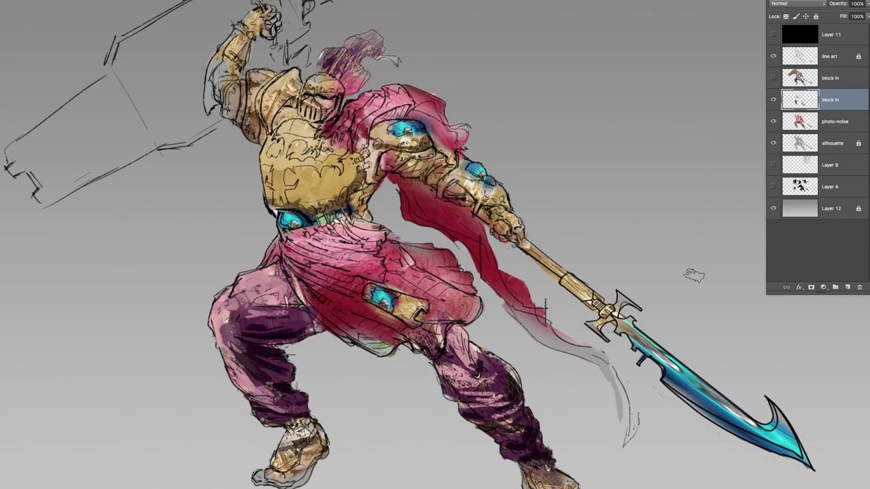
{"action": "left_click", "coordinate": [498, 386], "text": "alt"}
{"action": "left_click_drag", "start_coordinate": [503, 385], "coordinate": [479, 390]}
- Compare the bare line art, the photo-noise texture and the block-in painting by toggling their layers
{"action": "left_click_drag", "start_coordinate": [774, 102], "coordinate": [779, 141]}
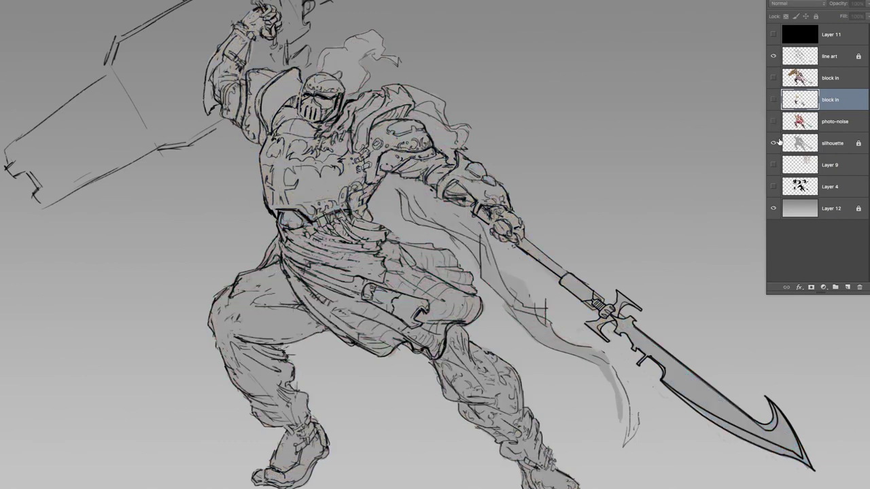
{"action": "left_click_drag", "start_coordinate": [348, 381], "coordinate": [363, 400]}
{"action": "left_click", "coordinate": [774, 124]}
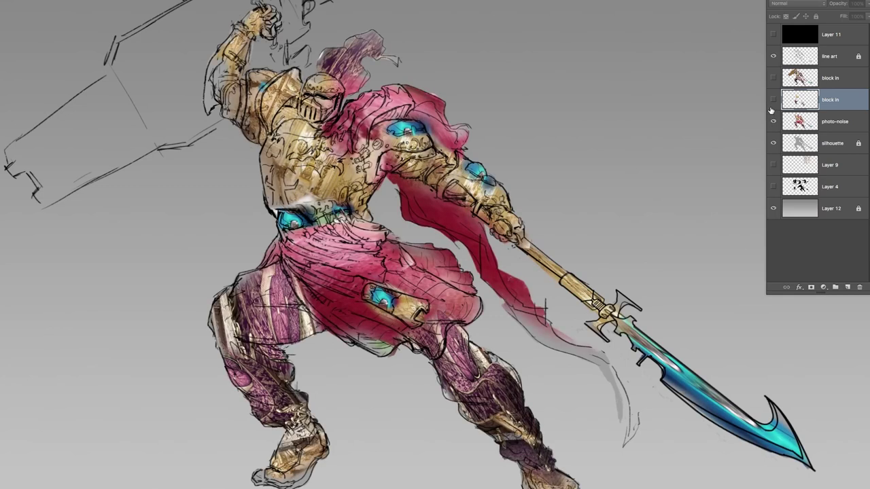
{"action": "left_click", "coordinate": [773, 99]}
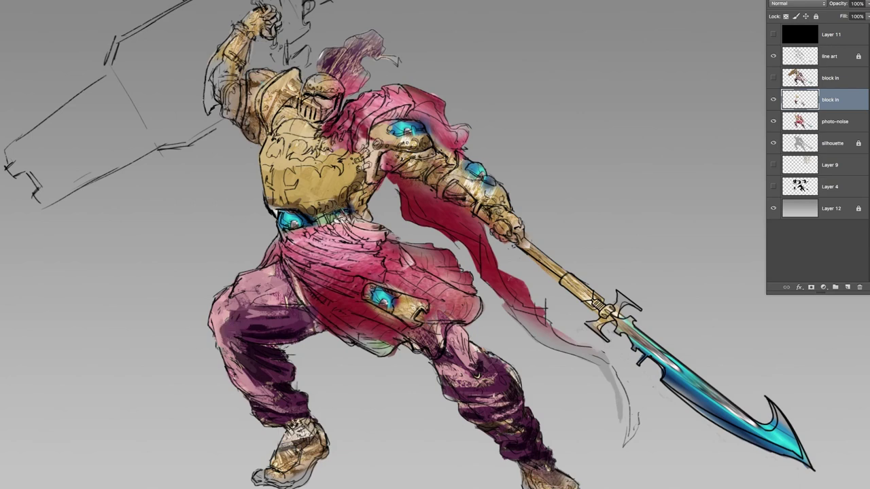
{"action": "left_click", "coordinate": [320, 188], "text": "alt"}
{"action": "left_click", "coordinate": [296, 205], "text": "alt"}
{"action": "left_click_drag", "start_coordinate": [326, 181], "coordinate": [342, 179]}
{"action": "key", "text": "ctrl+z"}
{"action": "key", "text": "ctrl+z"}
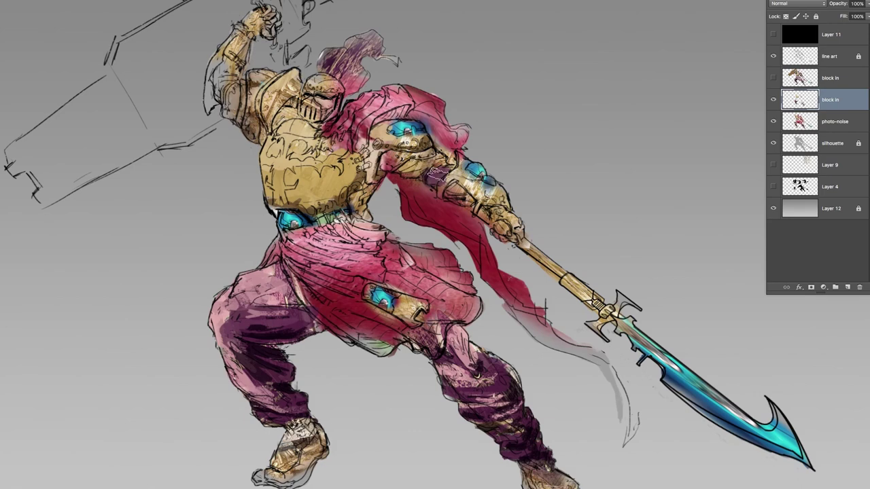
- Paint dark purple over the outstretched arm's sleeve around the elbow and over the raised arm's sleeve
{"action": "mouse_move", "coordinate": [406, 169]}
{"action": "left_mouse_down"}
{"action": "mouse_move", "coordinate": [433, 159]}
{"action": "mouse_move", "coordinate": [434, 173]}
{"action": "mouse_move", "coordinate": [417, 174]}
{"action": "left_mouse_up"}
{"action": "mouse_move", "coordinate": [463, 200]}
{"action": "left_mouse_down"}
{"action": "mouse_move", "coordinate": [456, 187]}
{"action": "mouse_move", "coordinate": [457, 201]}
{"action": "left_mouse_up"}
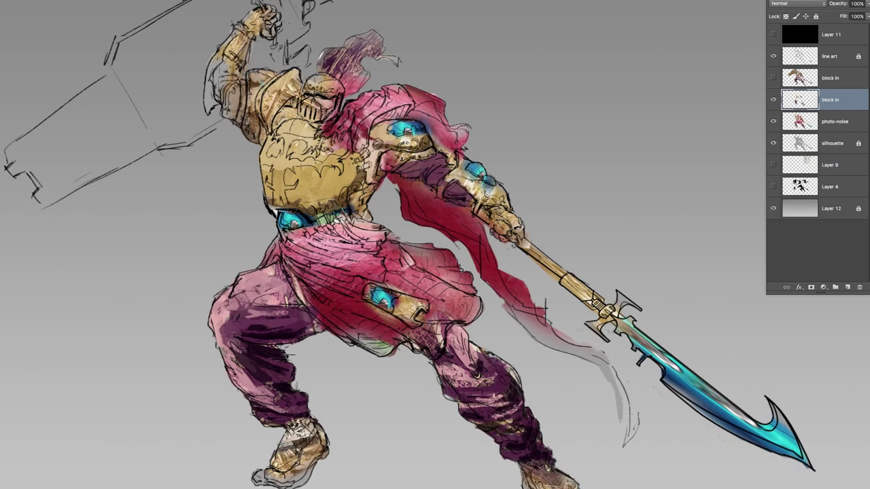
{"action": "mouse_move", "coordinate": [211, 76]}
{"action": "left_mouse_down"}
{"action": "mouse_move", "coordinate": [222, 79]}
{"action": "mouse_move", "coordinate": [228, 65]}
{"action": "mouse_move", "coordinate": [214, 85]}
{"action": "mouse_move", "coordinate": [222, 91]}
{"action": "mouse_move", "coordinate": [248, 49]}
{"action": "mouse_move", "coordinate": [231, 45]}
{"action": "mouse_move", "coordinate": [228, 56]}
{"action": "left_mouse_up"}
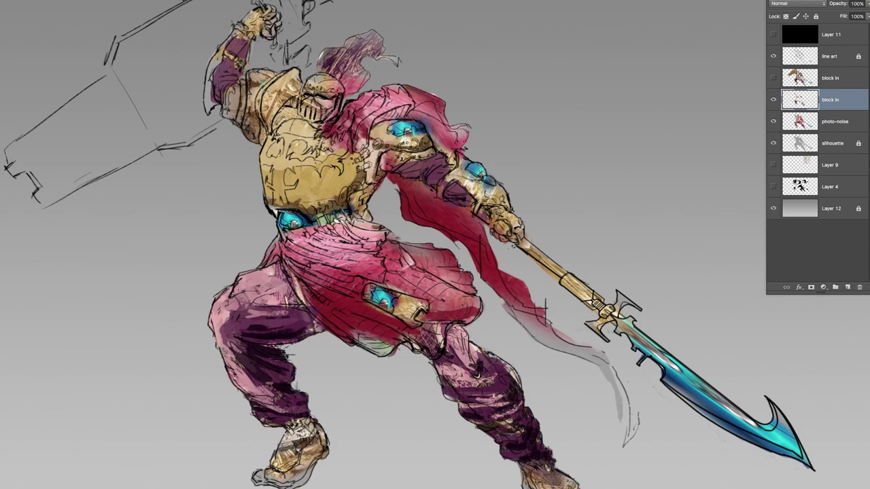
- Sample a brownish red from the skirt and paint shadow strokes along its folds and shaded underside
{"action": "left_click_drag", "start_coordinate": [455, 331], "coordinate": [445, 342]}
{"action": "left_click_drag", "start_coordinate": [384, 279], "coordinate": [388, 251]}
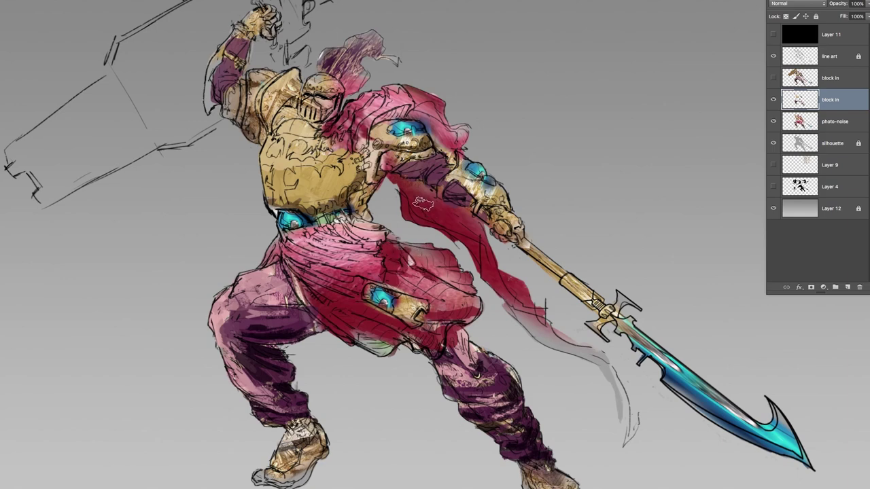
{"action": "left_click", "coordinate": [336, 306], "text": "alt"}
{"action": "mouse_move", "coordinate": [433, 95]}
{"action": "left_mouse_down"}
{"action": "mouse_move", "coordinate": [429, 87]}
{"action": "mouse_move", "coordinate": [412, 89]}
{"action": "mouse_move", "coordinate": [453, 293]}
{"action": "left_mouse_up"}
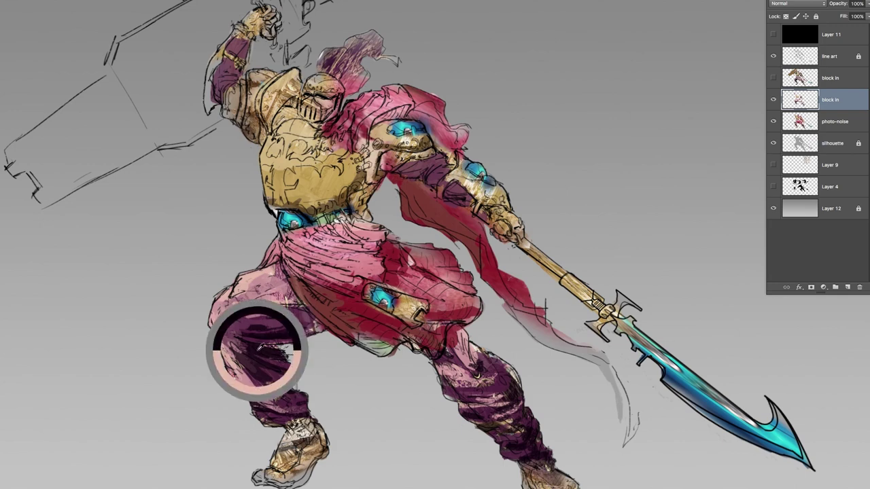
- Deepen the fold shadows on both trouser legs with near-black purple strokes and sample a trouser tone from the bent thigh
{"action": "left_click_drag", "start_coordinate": [249, 360], "coordinate": [272, 405]}
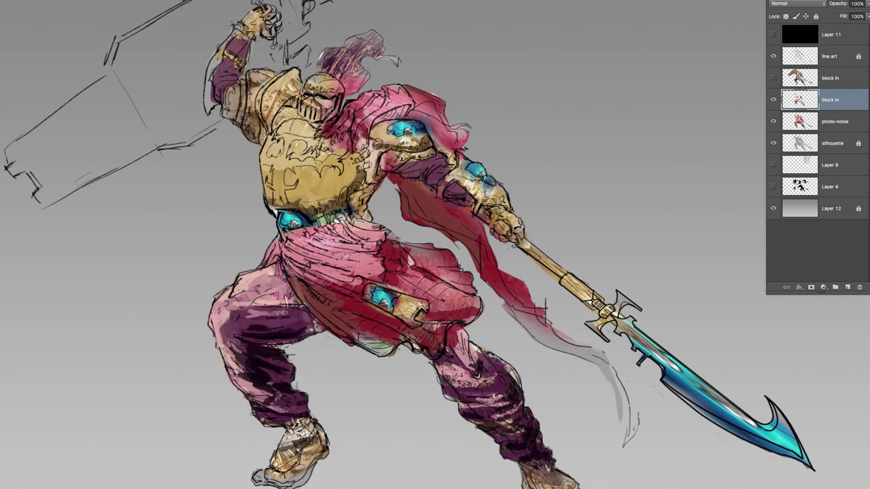
{"action": "mouse_move", "coordinate": [256, 364]}
{"action": "left_mouse_down"}
{"action": "mouse_move", "coordinate": [270, 377]}
{"action": "mouse_move", "coordinate": [259, 386]}
{"action": "mouse_move", "coordinate": [274, 398]}
{"action": "left_mouse_up"}
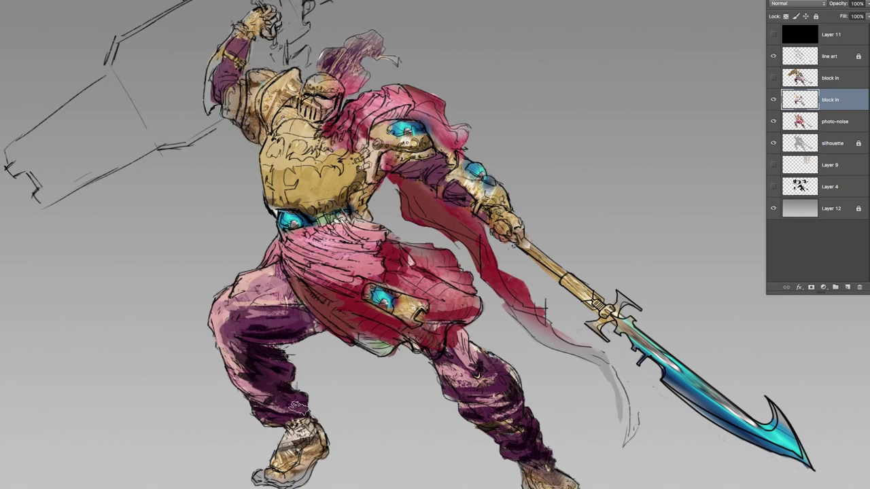
{"action": "mouse_move", "coordinate": [476, 386]}
{"action": "left_mouse_down"}
{"action": "mouse_move", "coordinate": [456, 385]}
{"action": "mouse_move", "coordinate": [464, 385]}
{"action": "left_mouse_up"}
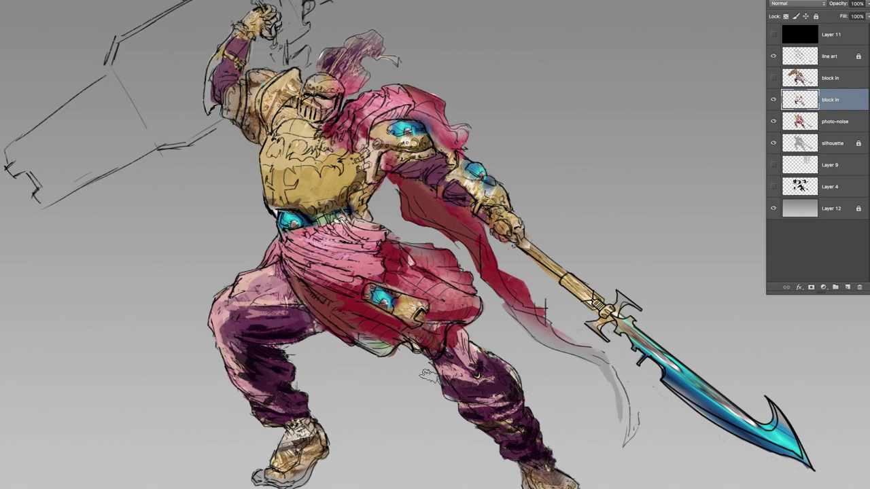
{"action": "left_click_drag", "start_coordinate": [459, 380], "coordinate": [454, 373]}
{"action": "left_click", "coordinate": [289, 318], "text": "alt"}
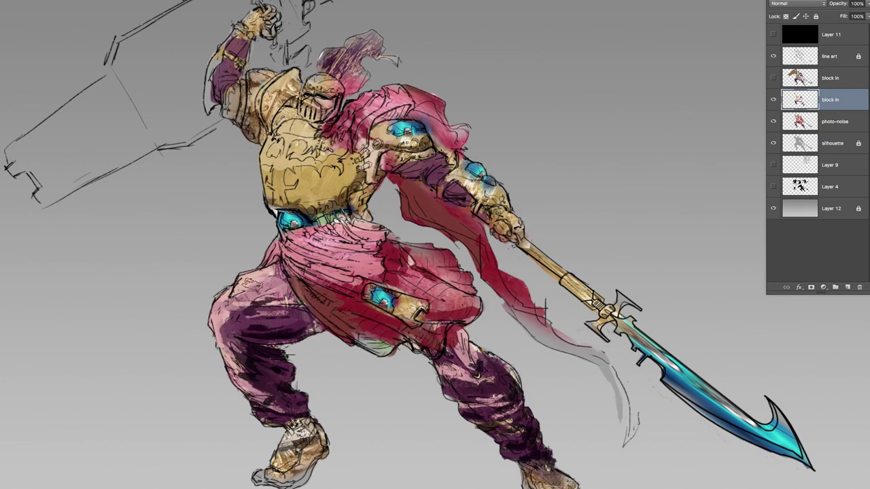
- Fill in the skirt's hip pouch with pale tan, and paint dark red on the shoulder cape and along the trailing cloth to its tip
{"action": "mouse_move", "coordinate": [401, 304]}
{"action": "left_mouse_down"}
{"action": "mouse_move", "coordinate": [420, 314]}
{"action": "mouse_move", "coordinate": [391, 296]}
{"action": "left_mouse_up"}
{"action": "left_click_drag", "start_coordinate": [465, 130], "coordinate": [477, 141]}
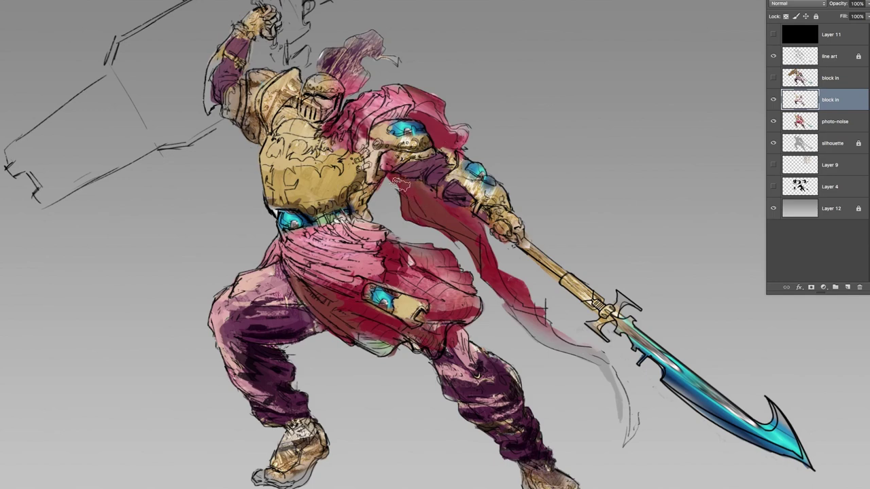
{"action": "mouse_move", "coordinate": [516, 298]}
{"action": "left_mouse_down"}
{"action": "mouse_move", "coordinate": [552, 340]}
{"action": "mouse_move", "coordinate": [539, 332]}
{"action": "mouse_move", "coordinate": [609, 371]}
{"action": "mouse_move", "coordinate": [619, 406]}
{"action": "left_mouse_up"}
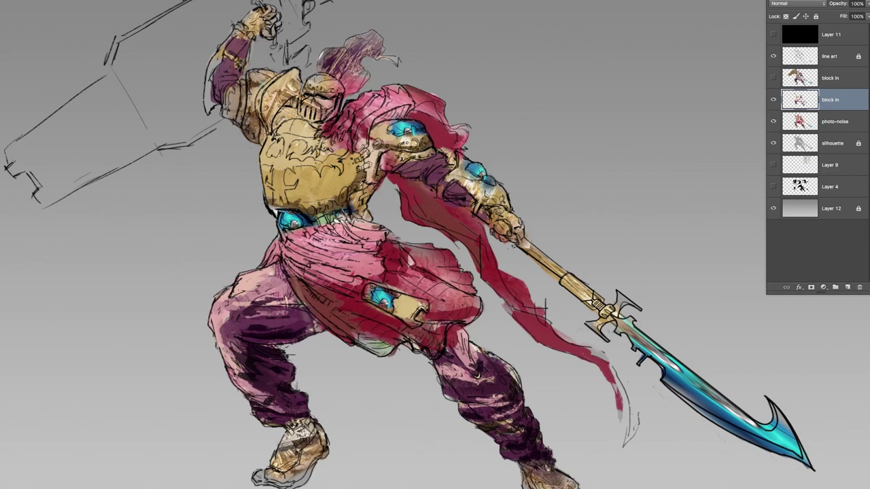
- Sample armour tones and shade the breastplate's lower edge dark brown, adding cream highlights across its upper part
{"action": "left_click", "coordinate": [299, 202], "text": "alt"}
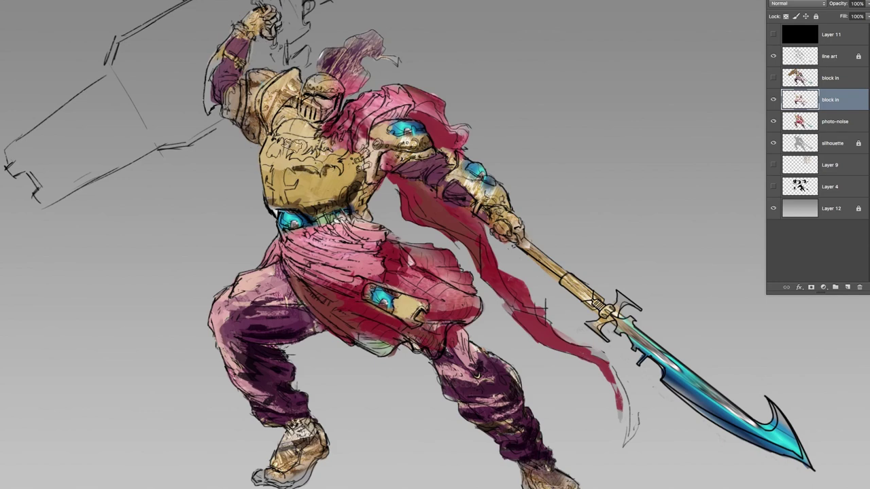
{"action": "left_click", "coordinate": [310, 122], "text": "alt"}
{"action": "mouse_move", "coordinate": [310, 124]}
{"action": "left_mouse_down"}
{"action": "mouse_move", "coordinate": [270, 132]}
{"action": "mouse_move", "coordinate": [271, 156]}
{"action": "left_mouse_up"}
{"action": "key", "text": "super+z"}
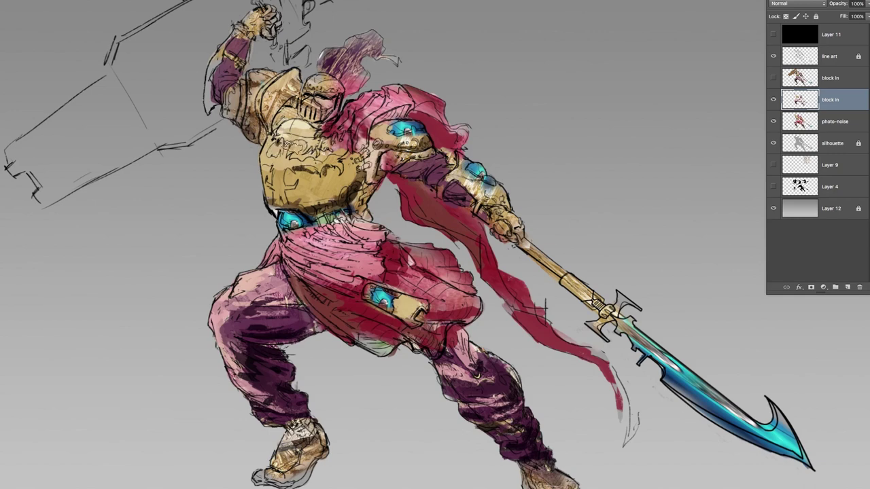
{"action": "mouse_move", "coordinate": [286, 142]}
{"action": "left_mouse_down"}
{"action": "mouse_move", "coordinate": [278, 161]}
{"action": "mouse_move", "coordinate": [260, 145]}
{"action": "mouse_move", "coordinate": [284, 166]}
{"action": "mouse_move", "coordinate": [333, 160]}
{"action": "mouse_move", "coordinate": [286, 144]}
{"action": "mouse_move", "coordinate": [318, 141]}
{"action": "mouse_move", "coordinate": [276, 95]}
{"action": "mouse_move", "coordinate": [269, 105]}
{"action": "mouse_move", "coordinate": [292, 82]}
{"action": "mouse_move", "coordinate": [272, 116]}
{"action": "mouse_move", "coordinate": [280, 87]}
{"action": "mouse_move", "coordinate": [272, 96]}
{"action": "mouse_move", "coordinate": [291, 85]}
{"action": "mouse_move", "coordinate": [269, 126]}
{"action": "mouse_move", "coordinate": [247, 129]}
{"action": "left_mouse_up"}
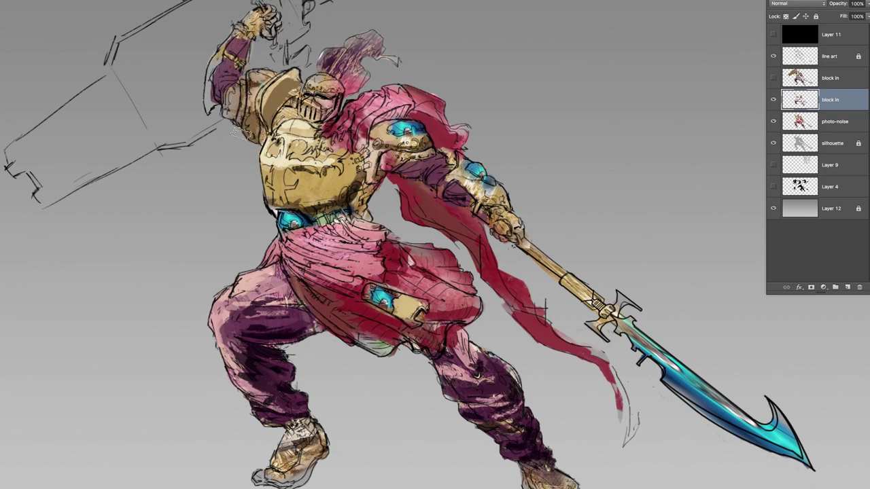
- Sample gold tones and block in the raised arm's shoulder armour, picking up further armour colours from the chest and forearm
{"action": "left_click", "coordinate": [255, 85], "text": "alt"}
{"action": "left_click_drag", "start_coordinate": [247, 87], "coordinate": [248, 117]}
{"action": "left_click", "coordinate": [281, 157], "text": "alt"}
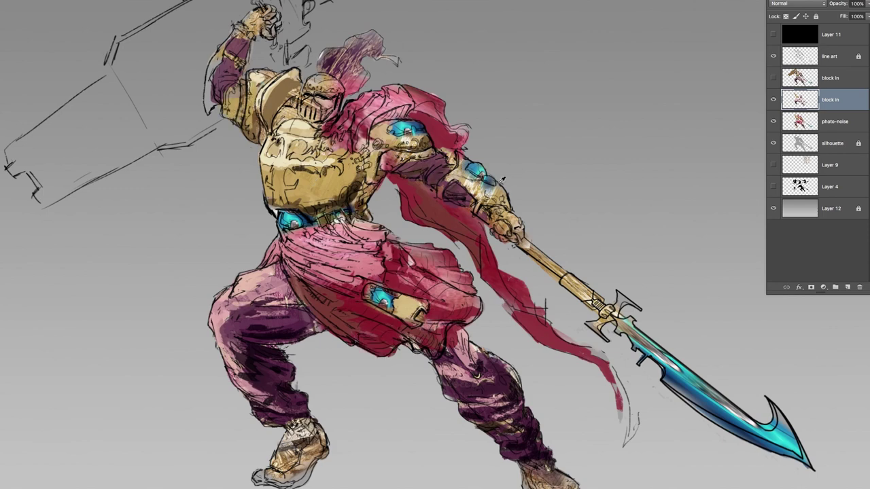
{"action": "left_click", "coordinate": [456, 174], "text": "alt"}
- Check the painting's values in greyscale by showing Layer 11 in Saturation mode, and hide it again
{"action": "left_click", "coordinate": [806, 39]}
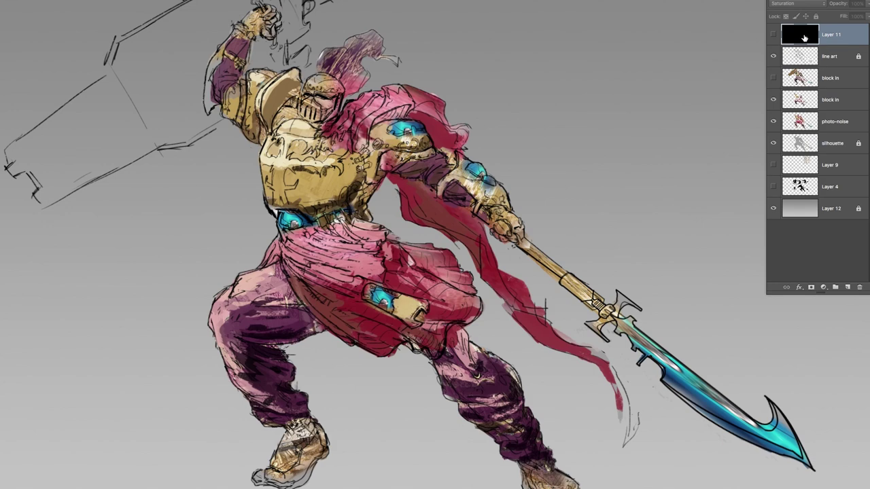
{"action": "left_click", "coordinate": [774, 35]}
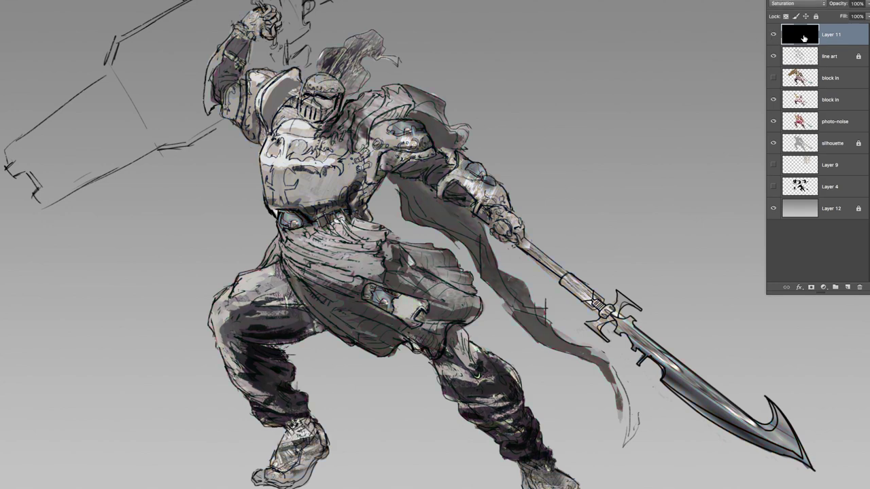
{"action": "left_click", "coordinate": [802, 6]}
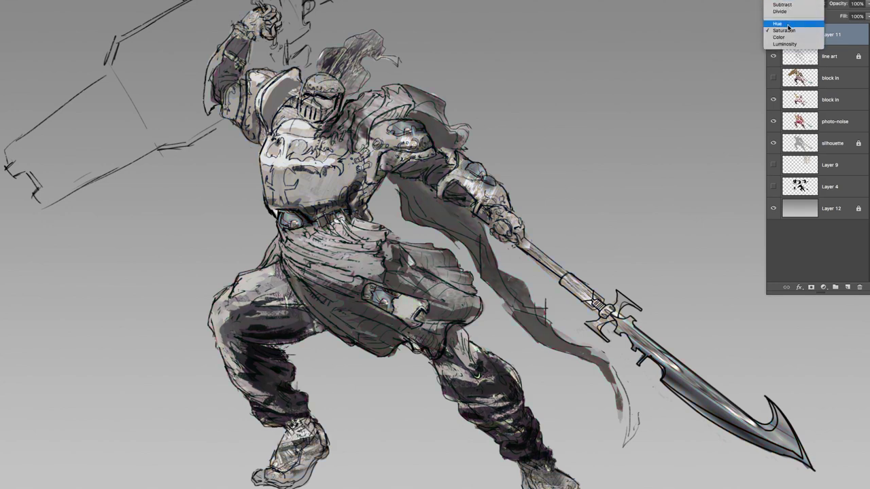
{"action": "left_click", "coordinate": [791, 31]}
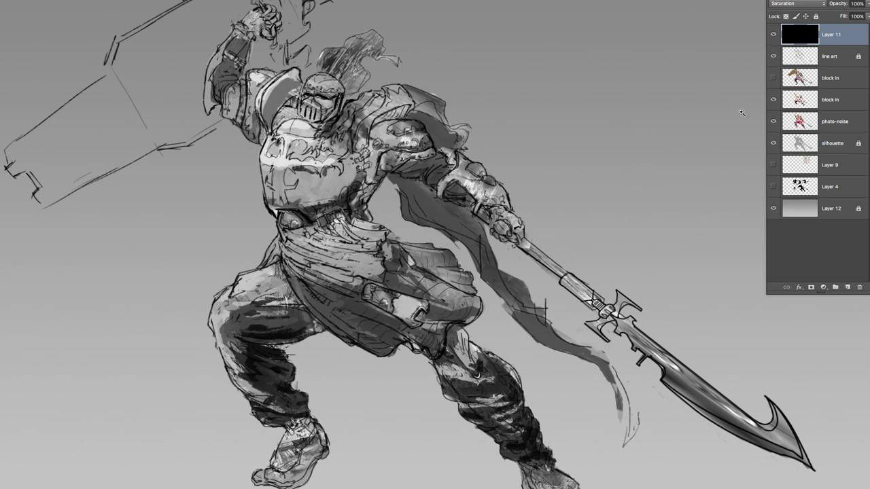
{"action": "left_click", "coordinate": [774, 35]}
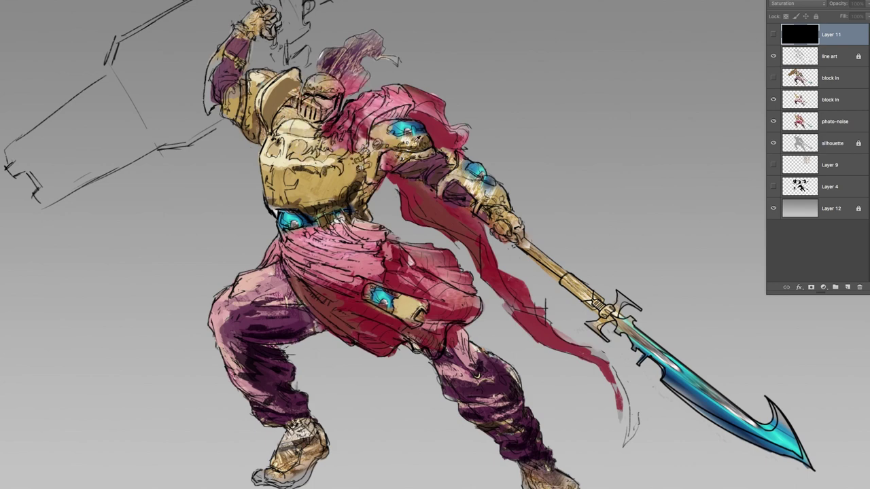
- Sample the trailing cloth's crimson, choose a darker shade of it and make the lower block in layer active
{"action": "left_click", "coordinate": [413, 189], "text": "alt"}
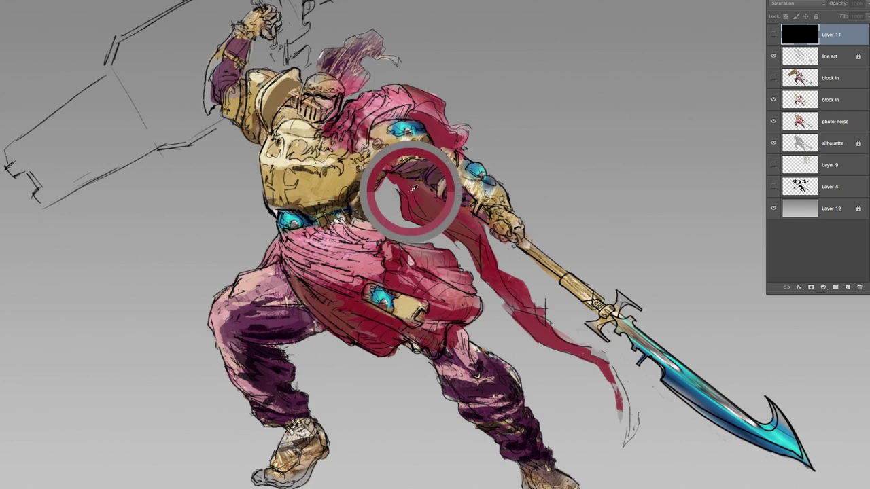
{"action": "key", "text": "n"}
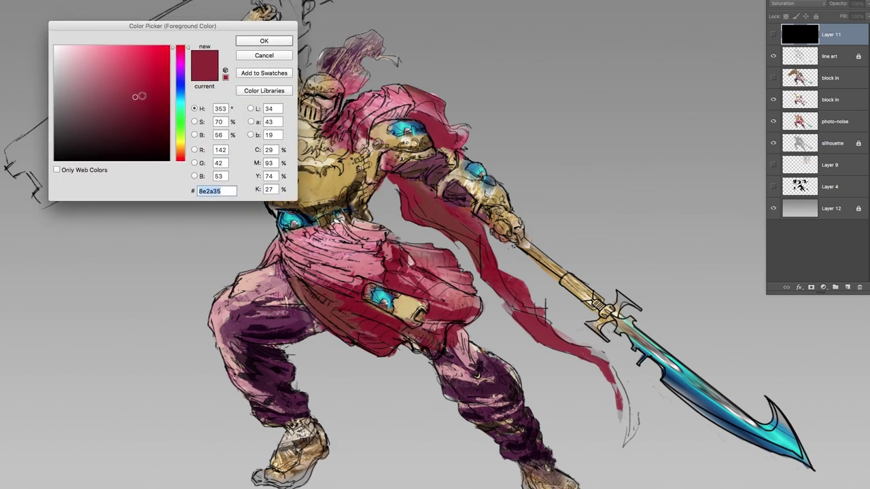
{"action": "left_click", "coordinate": [140, 122]}
{"action": "left_click_drag", "start_coordinate": [139, 122], "coordinate": [141, 128]}
{"action": "left_click", "coordinate": [264, 41]}
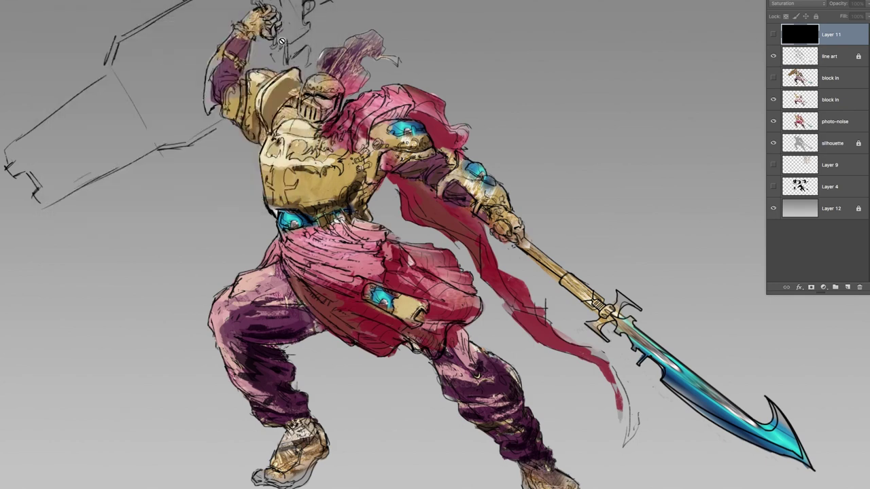
{"action": "left_click", "coordinate": [400, 191]}
{"action": "key", "text": "Return"}
{"action": "left_click", "coordinate": [802, 103]}
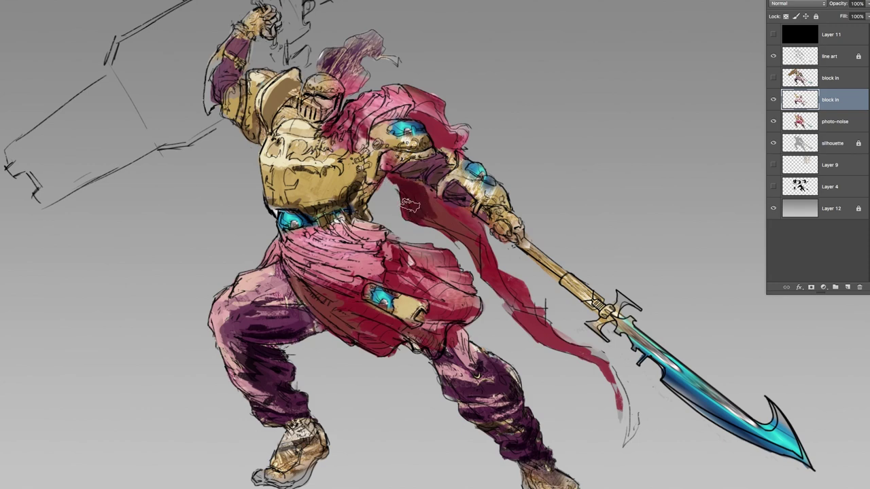
- Paint the dark crimson along the trailing cloth while viewing the values in greyscale through Layer 11, and return to colour
{"action": "left_click", "coordinate": [773, 34]}
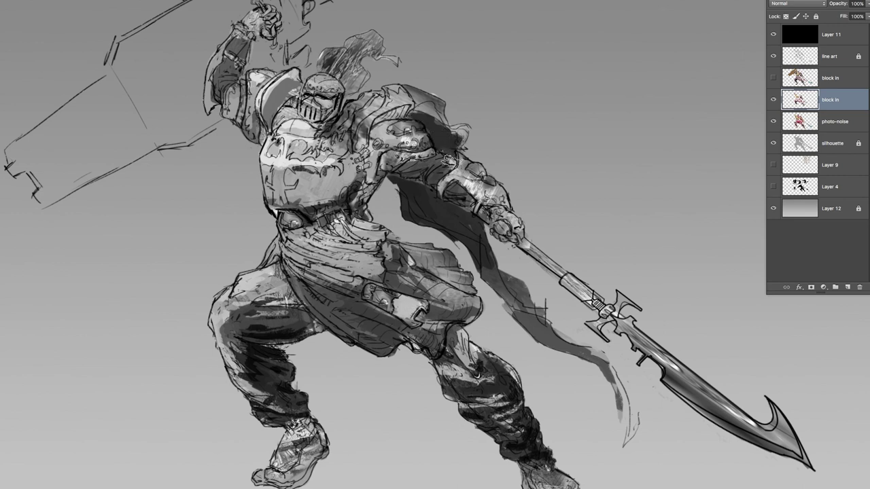
{"action": "mouse_move", "coordinate": [412, 188]}
{"action": "left_mouse_down"}
{"action": "mouse_move", "coordinate": [467, 218]}
{"action": "mouse_move", "coordinate": [515, 311]}
{"action": "mouse_move", "coordinate": [544, 341]}
{"action": "mouse_move", "coordinate": [571, 350]}
{"action": "left_mouse_up"}
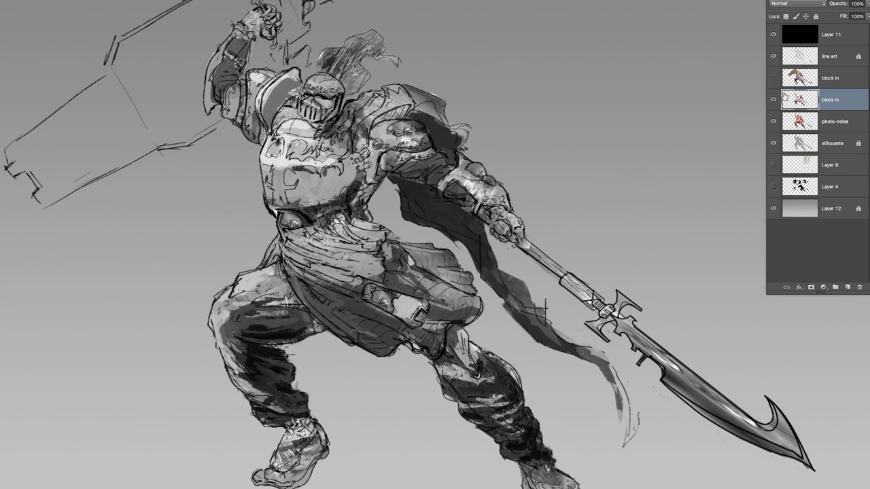
{"action": "left_click", "coordinate": [773, 35]}
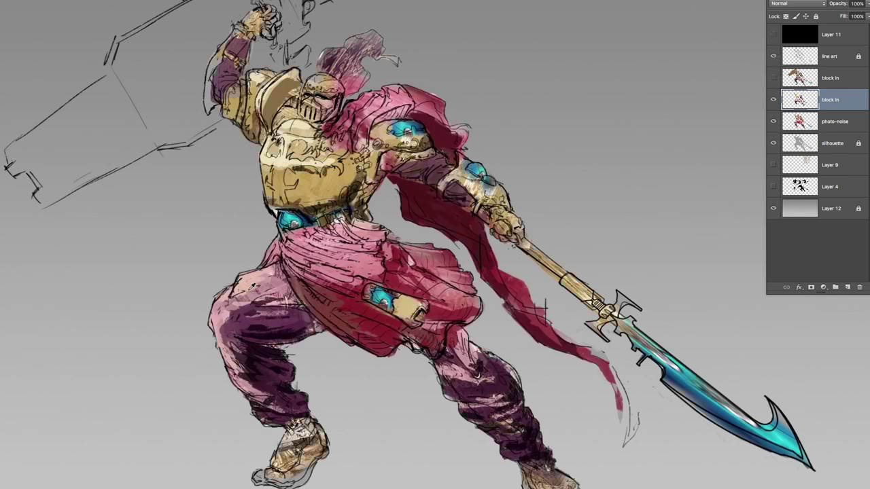
- Sample the bent thigh's light pink and add touch-up strokes around the underarm sleeve, waist and top of the skirt
{"action": "left_click", "coordinate": [230, 313], "text": "alt"}
{"action": "left_click_drag", "start_coordinate": [422, 185], "coordinate": [289, 200]}
{"action": "left_click_drag", "start_coordinate": [387, 224], "coordinate": [388, 228]}
{"action": "scroll", "coordinate": [387, 227], "scroll_direction": "up", "scroll_amount": 3}
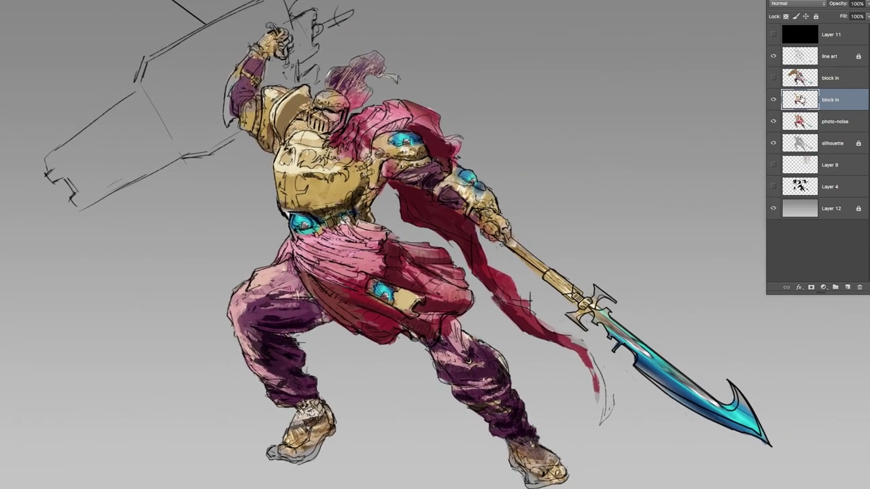
- Compare the painting with and without the lower block in layer by toggling its visibility
{"action": "left_click", "coordinate": [773, 100]}
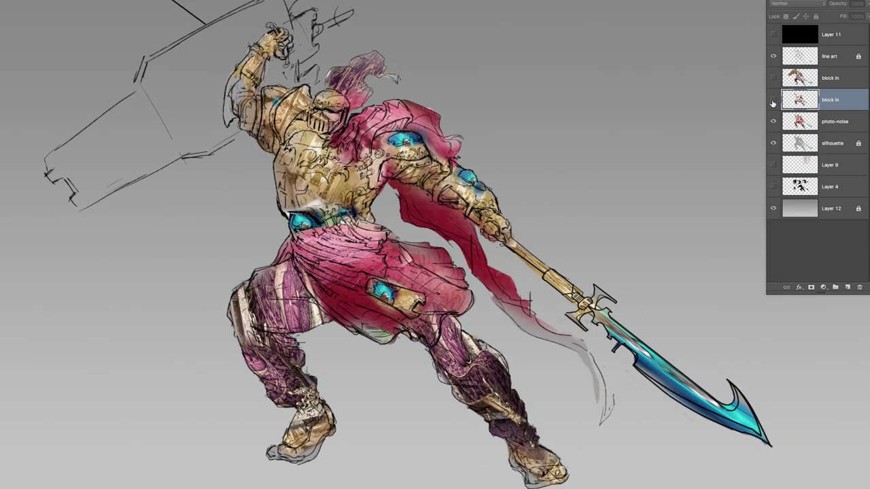
{"action": "left_click", "coordinate": [773, 102]}
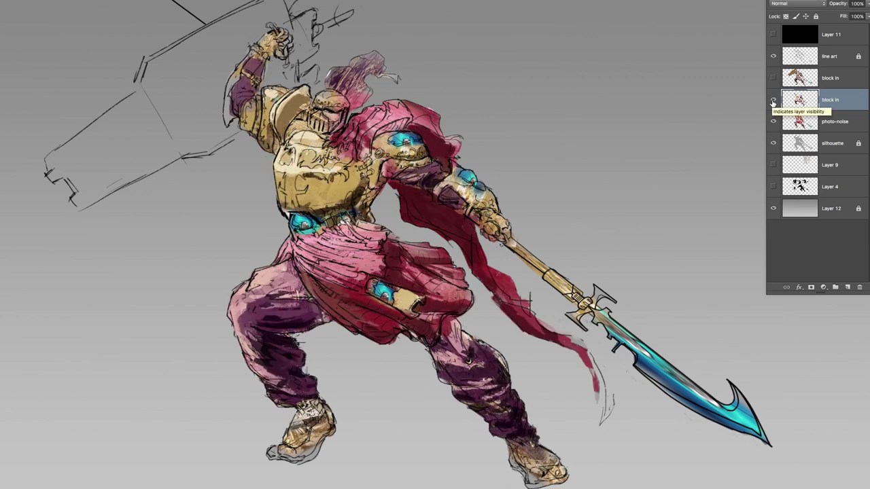
{"action": "left_click", "coordinate": [773, 102]}
{"action": "left_click", "coordinate": [772, 102]}
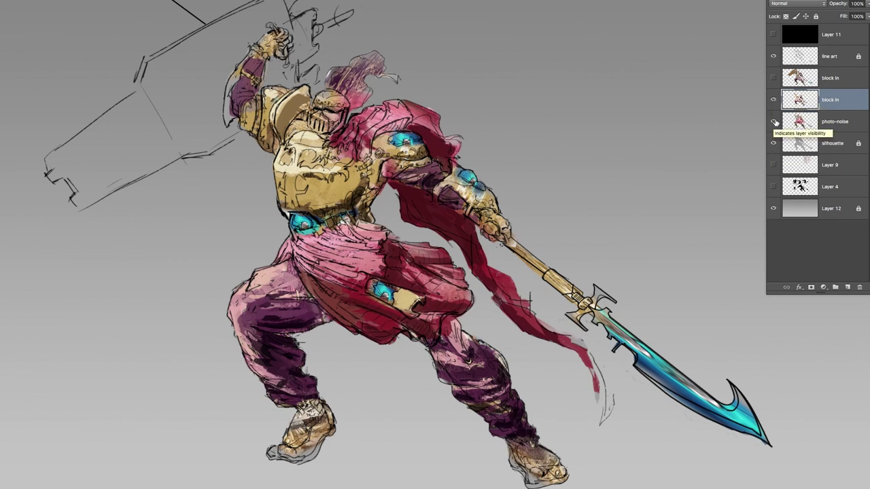
- Hide the photo-noise and line art layers and examine the block-in strokes alone over the silhouette
{"action": "left_click", "coordinate": [775, 121]}
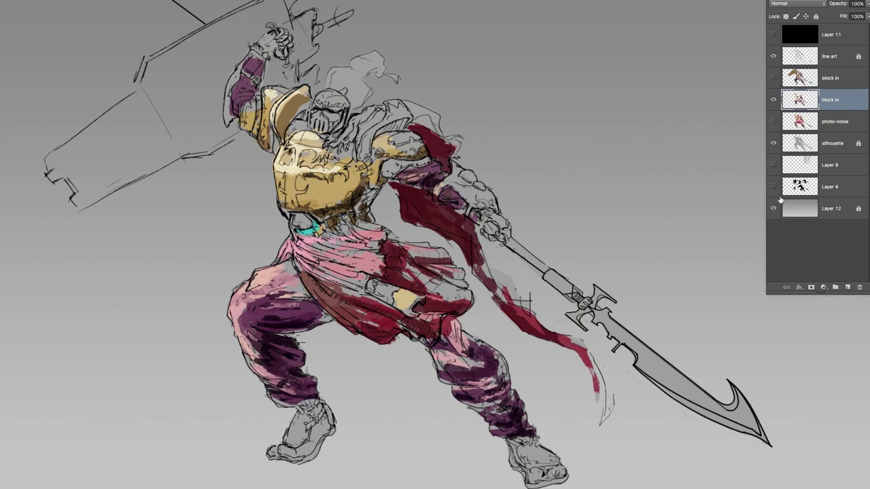
{"action": "left_click", "coordinate": [775, 57]}
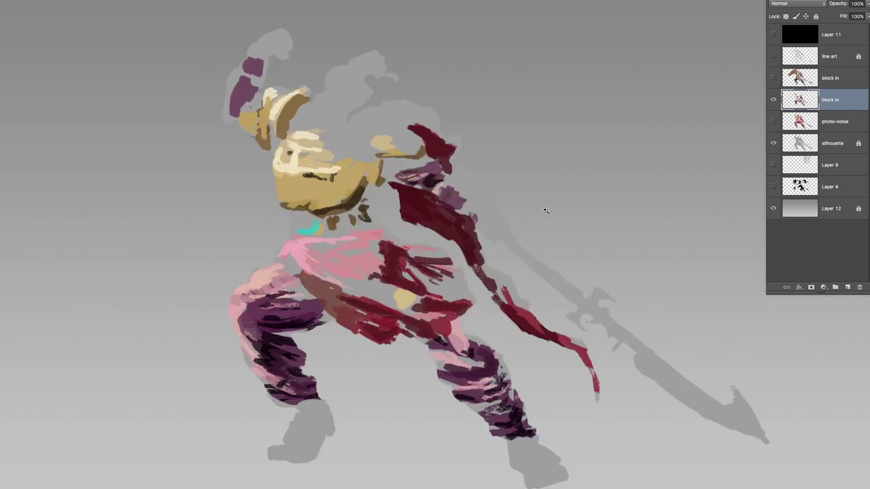
{"action": "left_click_drag", "start_coordinate": [351, 256], "coordinate": [356, 256]}
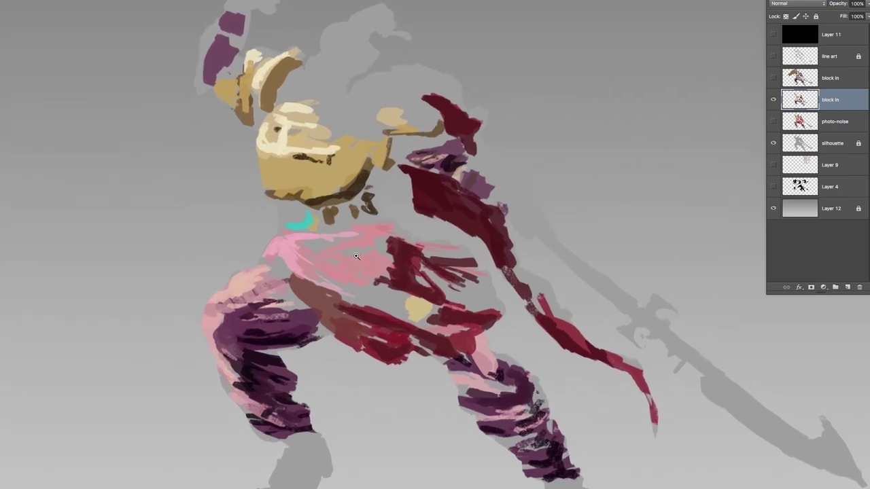
{"action": "mouse_move", "coordinate": [359, 264]}
{"action": "left_mouse_down"}
{"action": "mouse_move", "coordinate": [339, 265]}
{"action": "mouse_move", "coordinate": [347, 265]}
{"action": "left_mouse_up"}
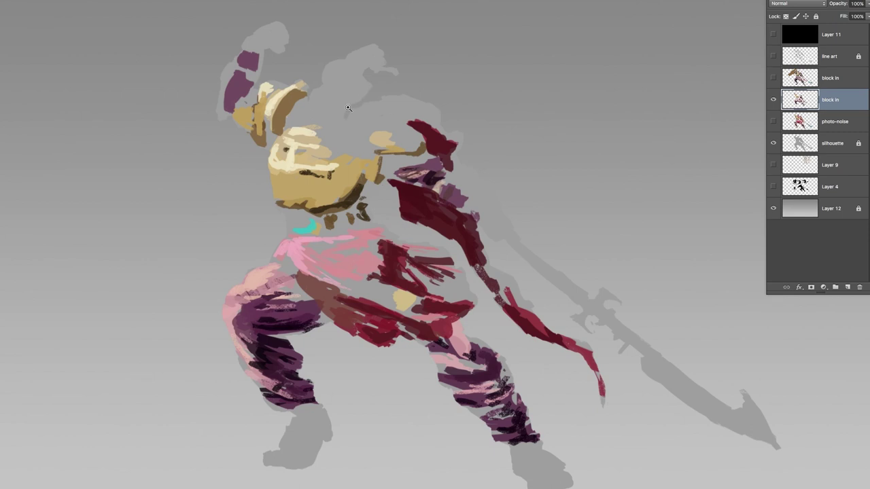
{"action": "left_click_drag", "start_coordinate": [307, 216], "coordinate": [453, 249]}
{"action": "key", "text": "ctrl+0"}
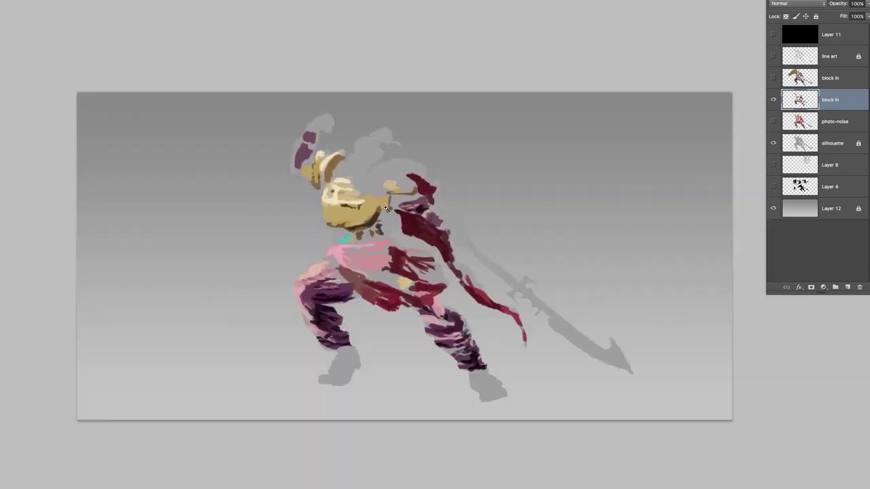
{"action": "left_click_drag", "start_coordinate": [386, 208], "coordinate": [425, 212]}
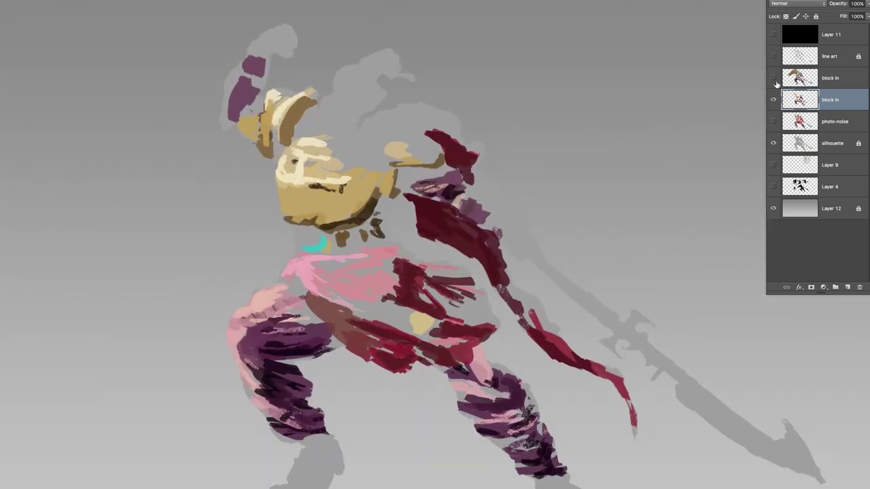
- Show the upper block in layer with the more finished painting and turn the line art back on
{"action": "left_click", "coordinate": [773, 79]}
{"action": "left_click", "coordinate": [773, 56]}
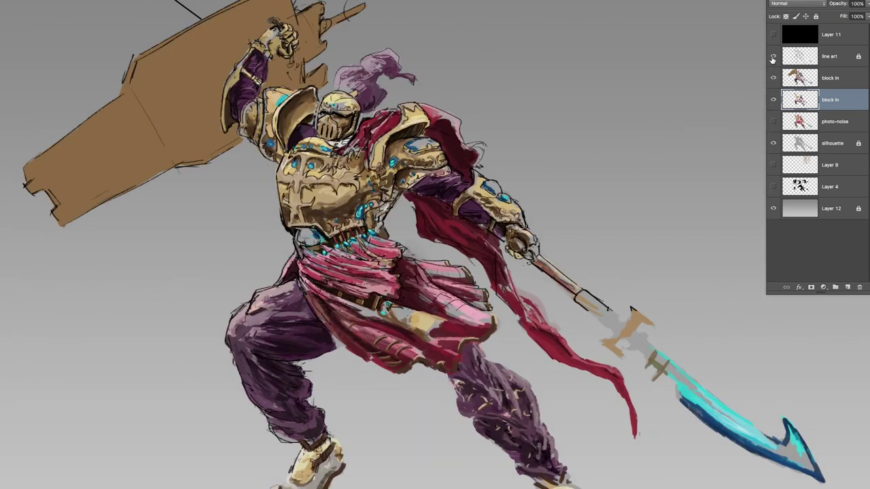
- Swap the lower block in layer for the photo-noise layer and compare the painting with and without the upper block in layer
{"action": "left_click", "coordinate": [773, 100]}
{"action": "left_click", "coordinate": [775, 121]}
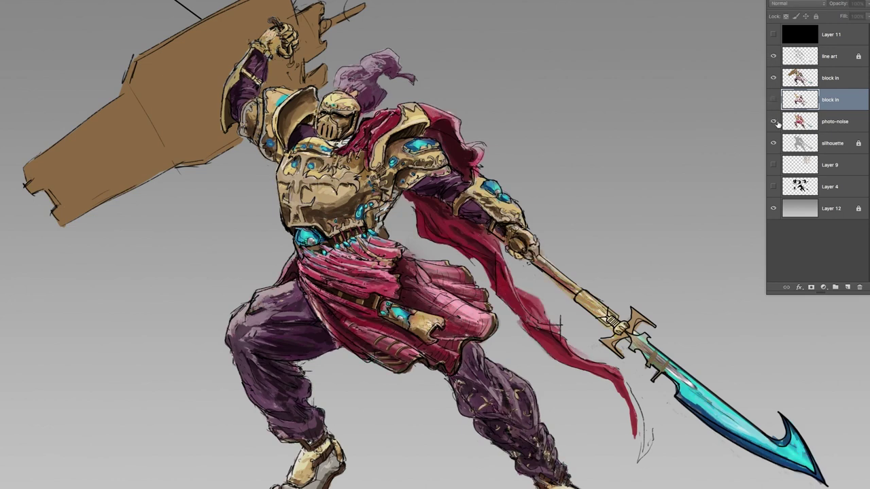
{"action": "left_click", "coordinate": [774, 78]}
{"action": "left_click", "coordinate": [775, 78]}
{"action": "left_click_drag", "start_coordinate": [588, 168], "coordinate": [571, 168]}
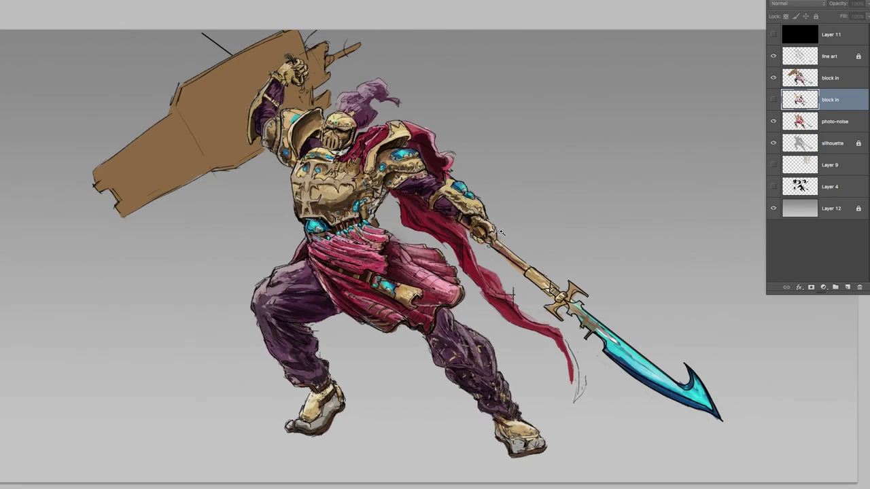
{"action": "left_click_drag", "start_coordinate": [501, 233], "coordinate": [503, 232]}
{"action": "scroll", "coordinate": [503, 232], "scroll_direction": "up", "scroll_amount": 2}
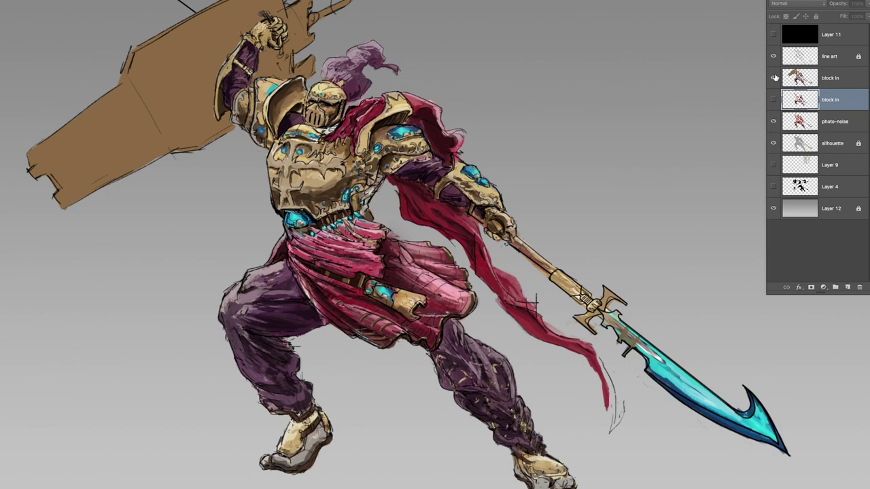
{"action": "left_click", "coordinate": [774, 78]}
{"action": "left_click", "coordinate": [774, 79]}
- Hide the line art layer and examine the painted colours and shapes on their own, at thumbnail size and up close
{"action": "left_click", "coordinate": [774, 57]}
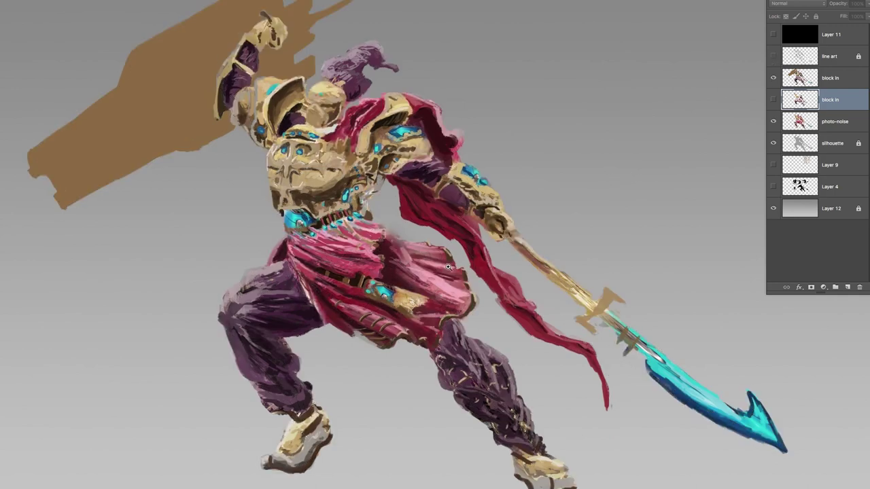
{"action": "left_click_drag", "start_coordinate": [448, 267], "coordinate": [408, 266]}
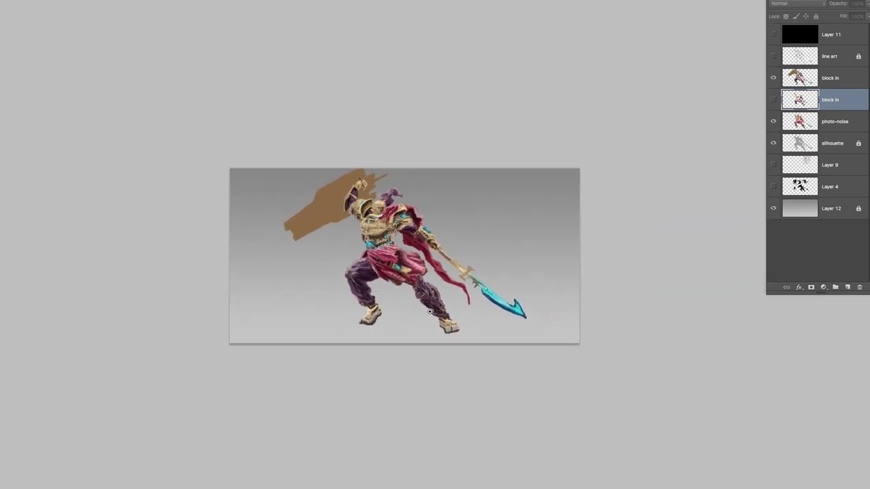
{"action": "scroll", "coordinate": [383, 259], "scroll_direction": "up", "scroll_amount": 3}
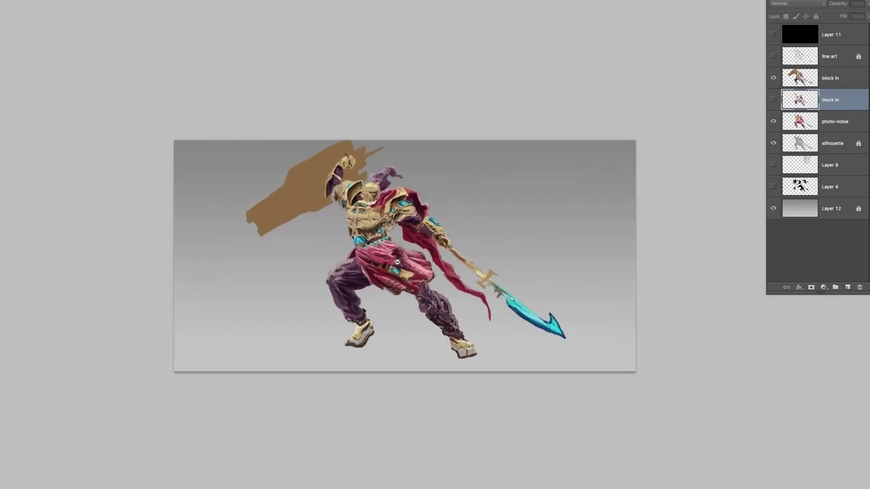
{"action": "scroll", "coordinate": [370, 216], "scroll_direction": "up", "scroll_amount": 3}
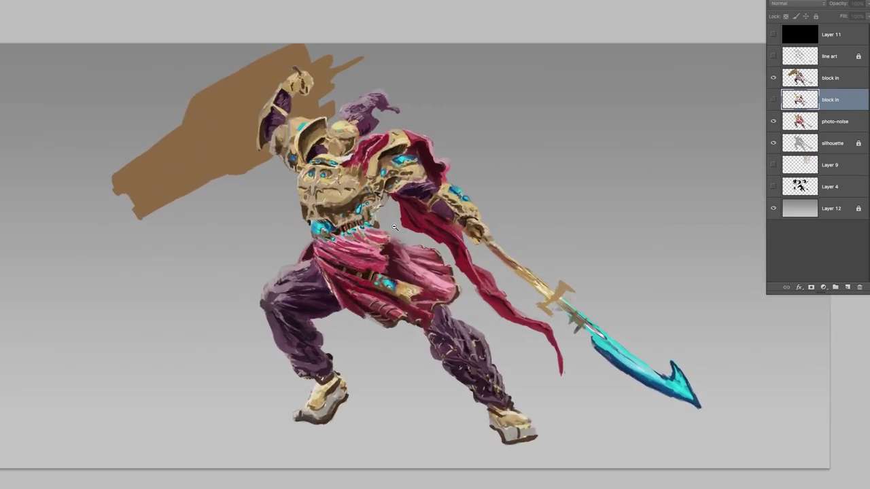
{"action": "scroll", "coordinate": [379, 166], "scroll_direction": "up", "scroll_amount": 2}
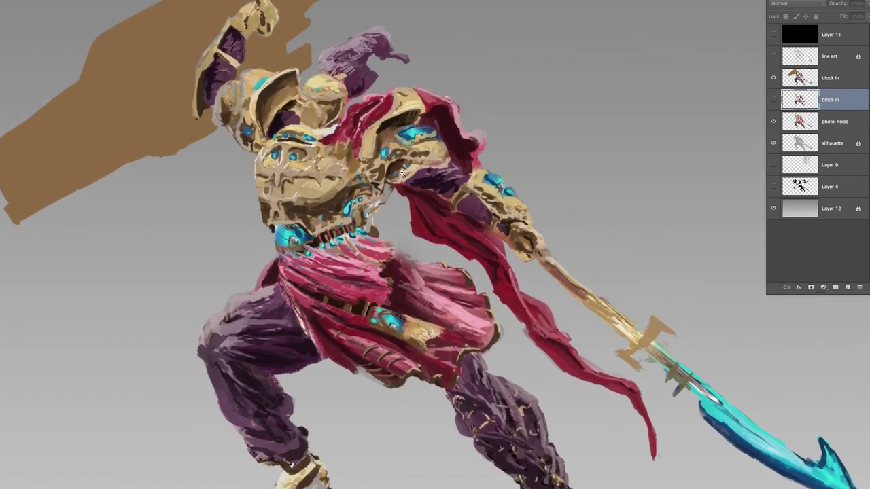
{"action": "scroll", "coordinate": [401, 176], "scroll_direction": "down", "scroll_amount": 1}
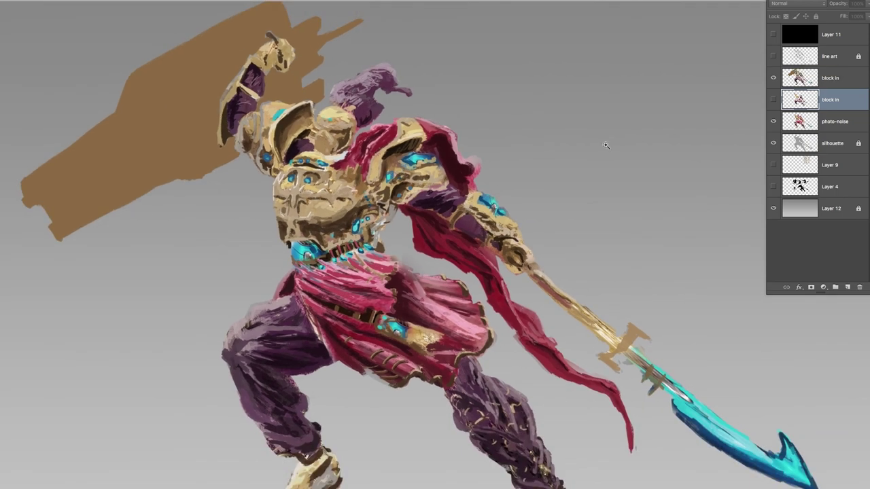
- Turn the line art and the lower block in layer back on over the photo-noise painting
{"action": "left_click", "coordinate": [773, 58]}
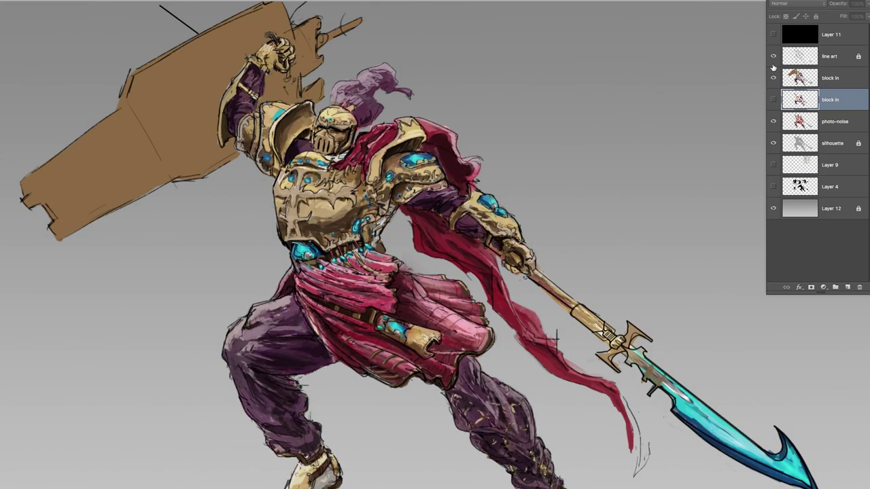
{"action": "left_click", "coordinate": [773, 100]}
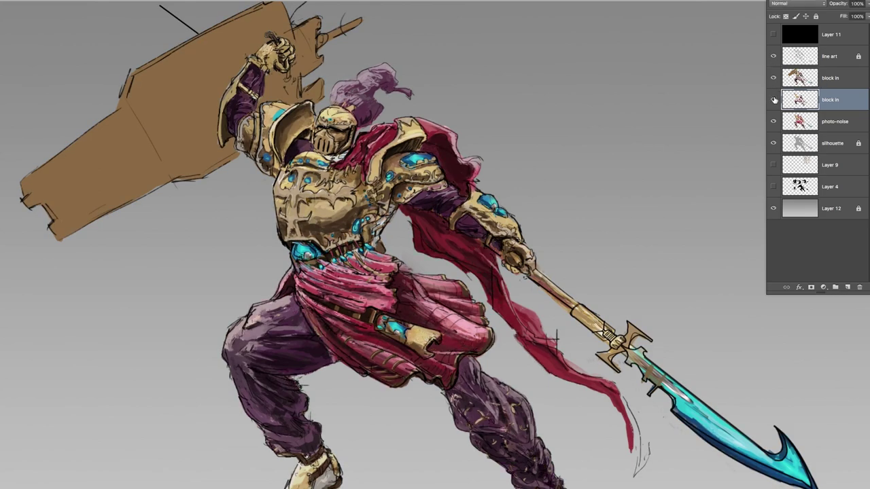